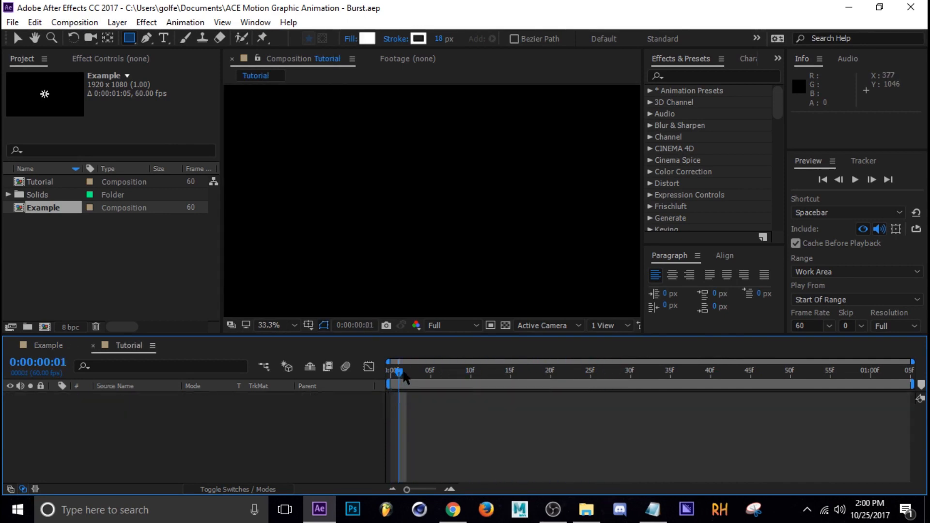
Step: Create a new empty shape layer in the Tutorial composition with the current time at the first frame
left_click_drag(399, 378, 368, 388)
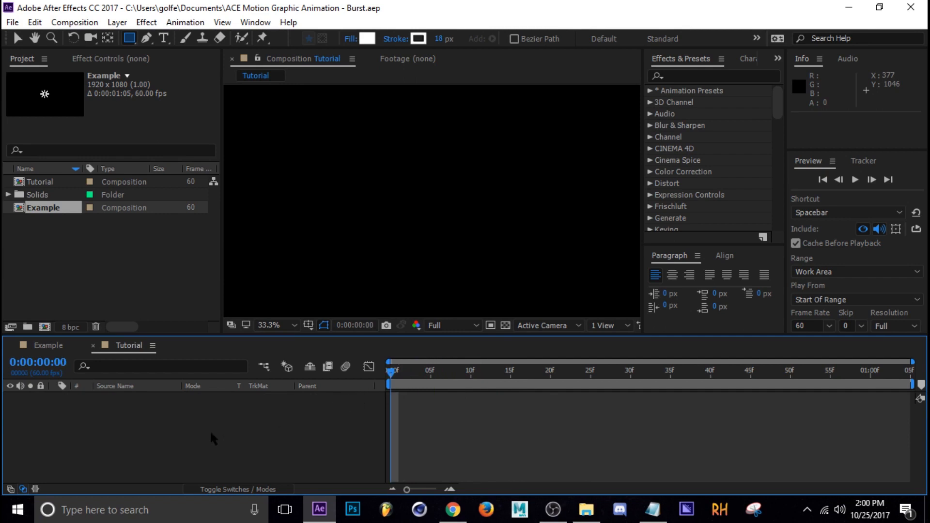
right_click(223, 422)
mouse_move(283, 269)
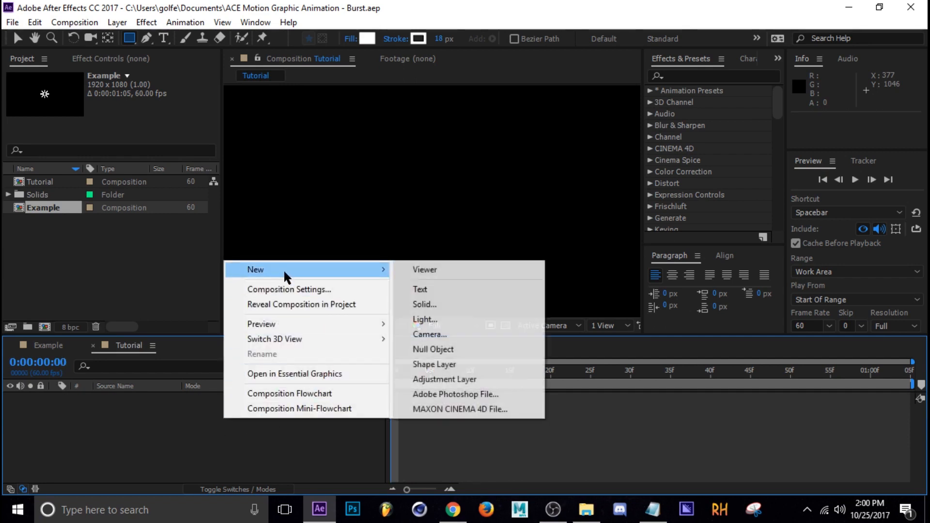
left_click(430, 364)
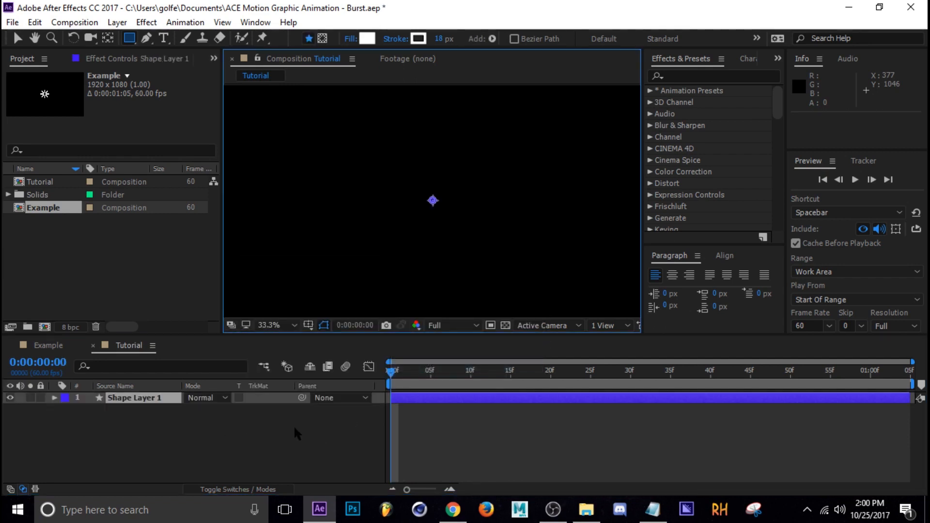
Step: Add a rectangle path to the contents of the new shape layer
left_click(54, 398)
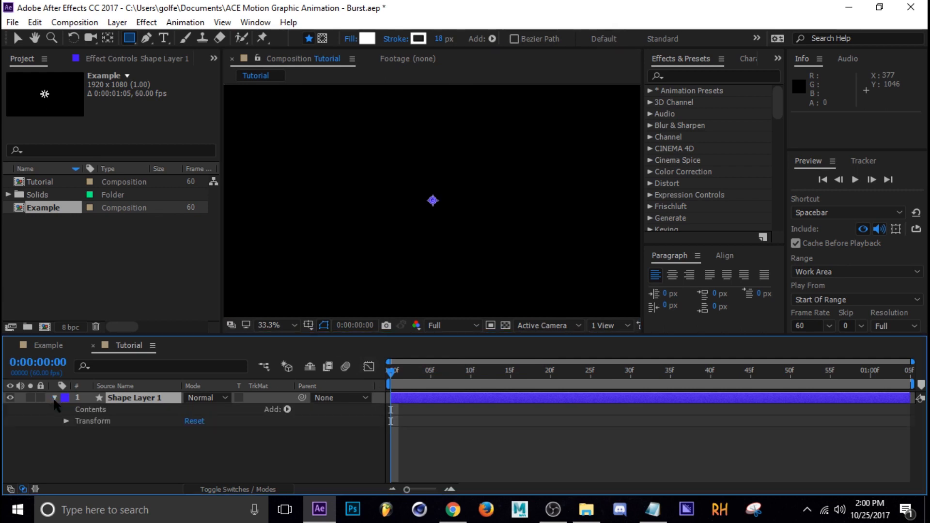
left_click(288, 409)
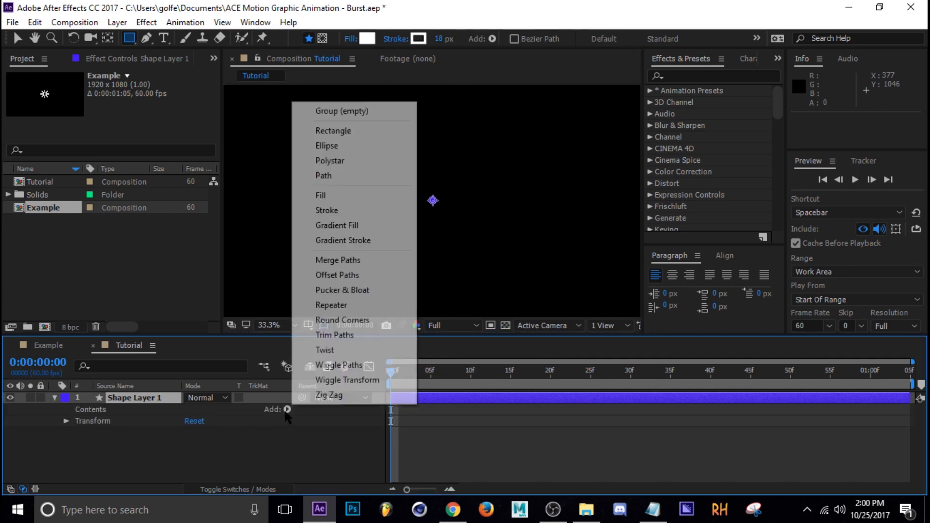
left_click(344, 132)
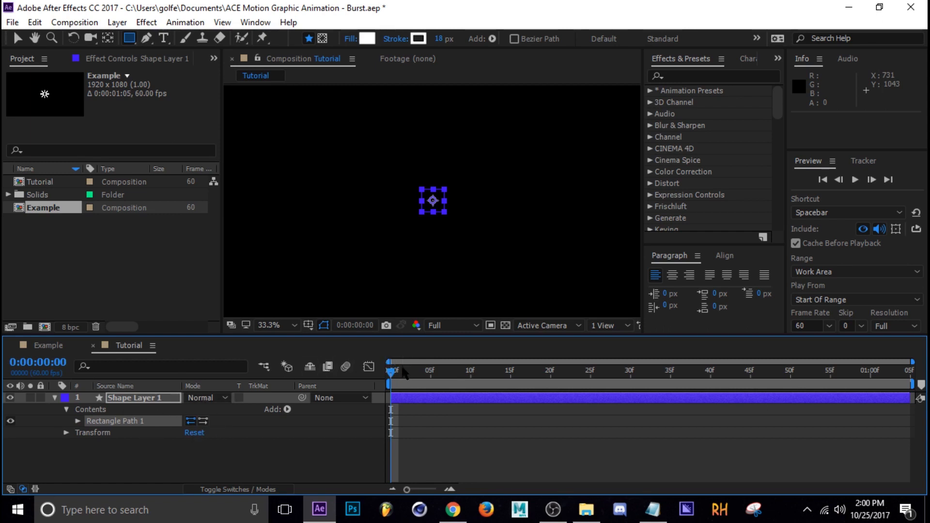
left_click(432, 376)
left_click_drag(435, 383, 332, 415)
Step: Add a fill to the shape layer and set its color to white, FFFFFF
left_click(287, 409)
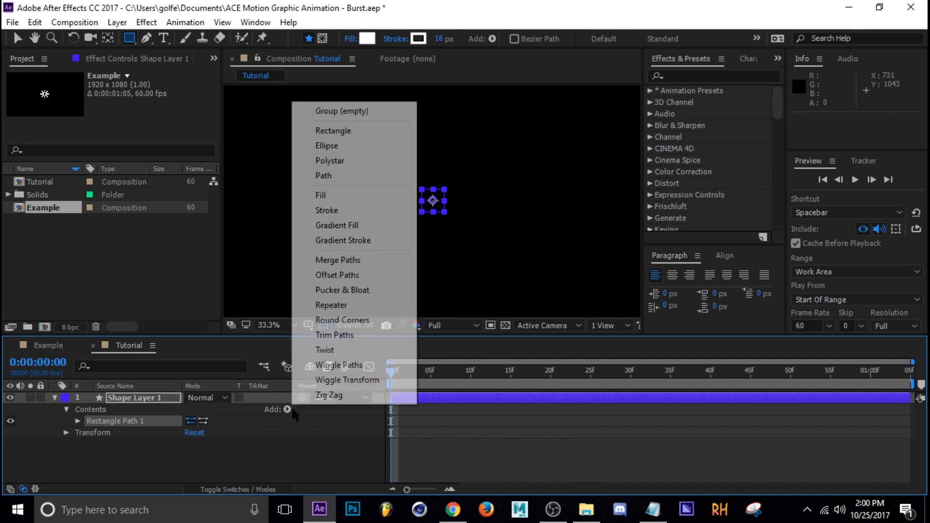
left_click(343, 199)
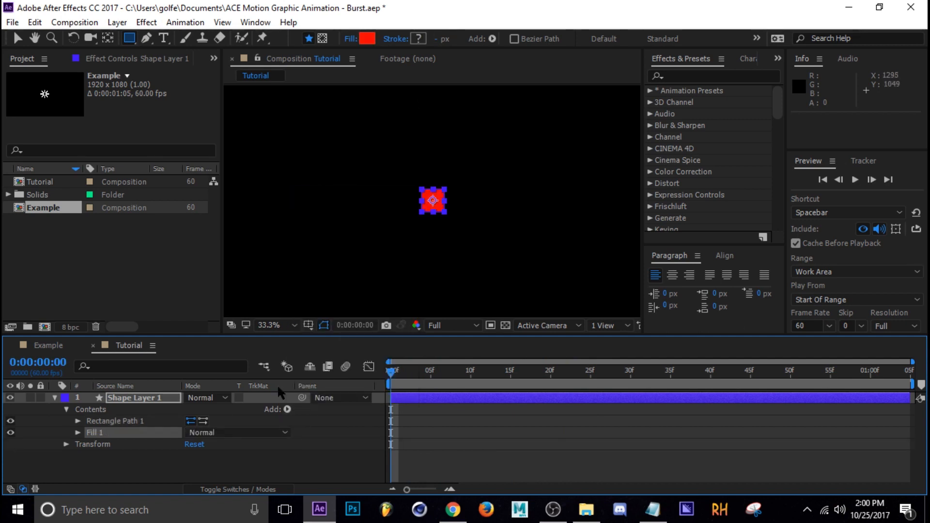
left_click(84, 436)
left_click(86, 435)
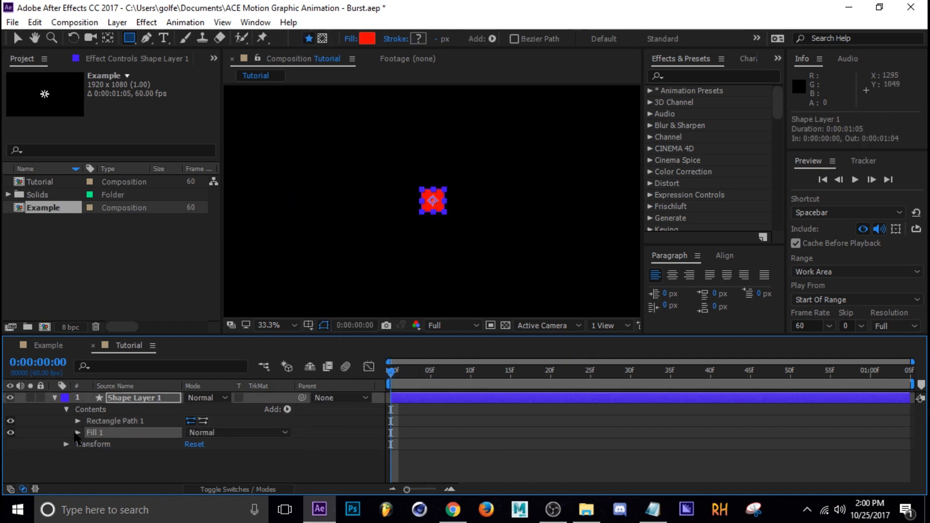
left_click(79, 433)
left_click(192, 465)
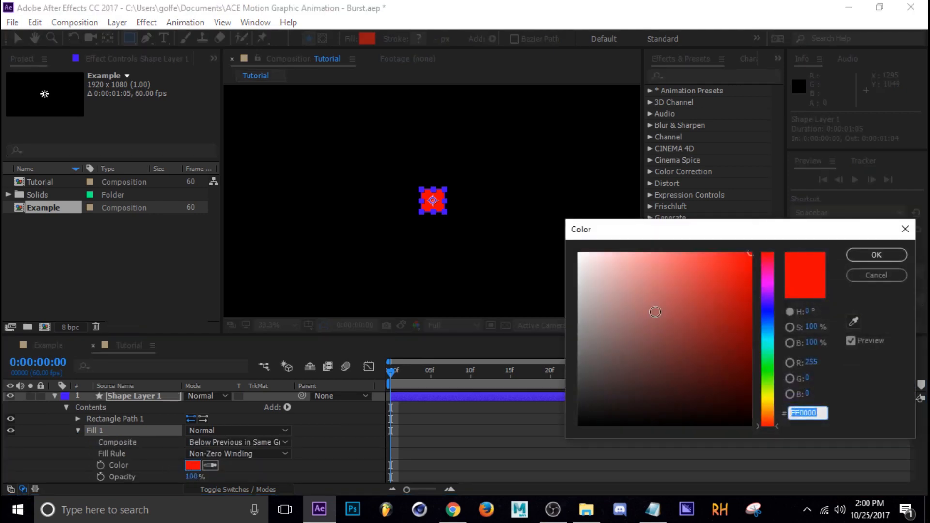
type("ffffff")
left_click(890, 259)
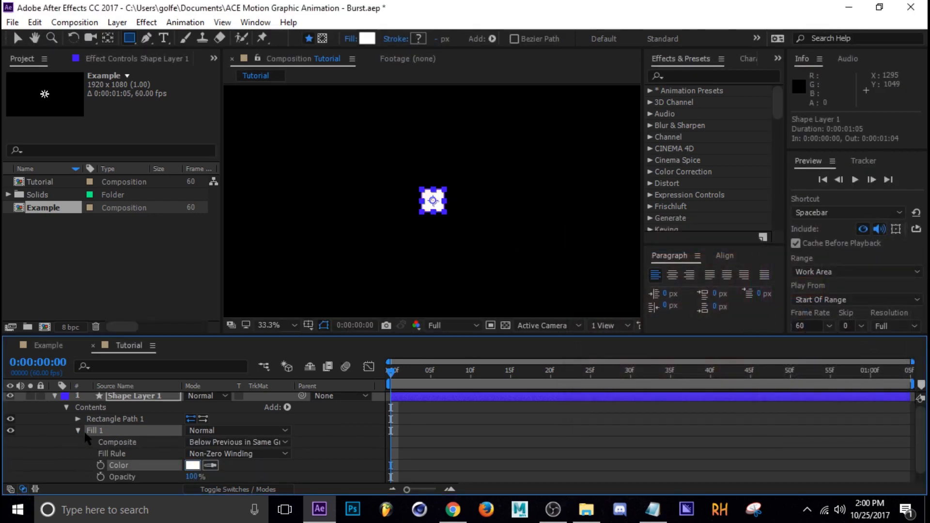
left_click(78, 431)
Step: Set the rectangle path's size to 34 by 200 and its position to 0, -160, above the layer's anchor point
left_click(77, 421)
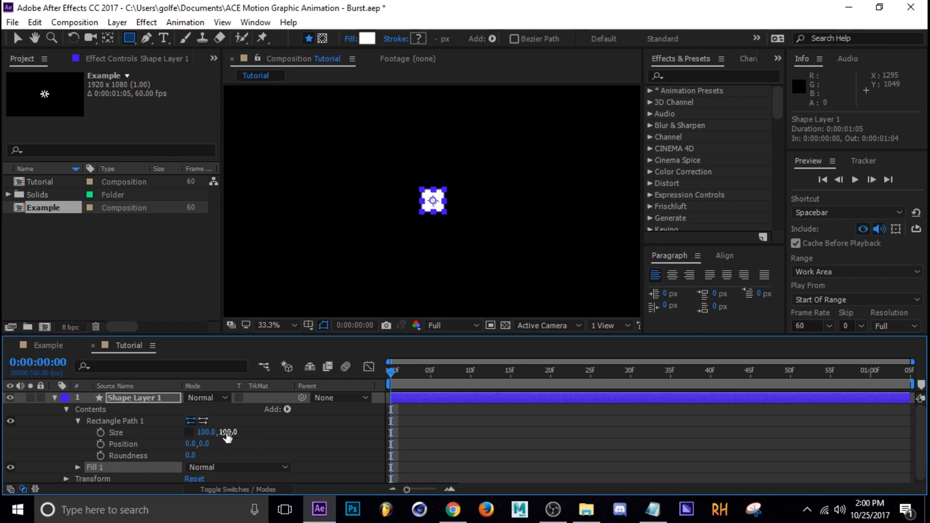
left_click_drag(227, 438, 263, 439)
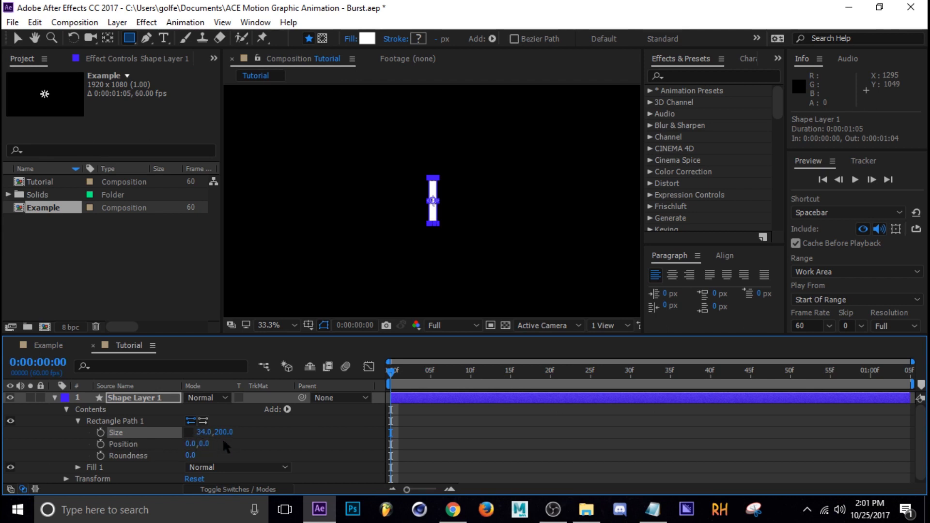
left_click_drag(209, 449, 172, 449)
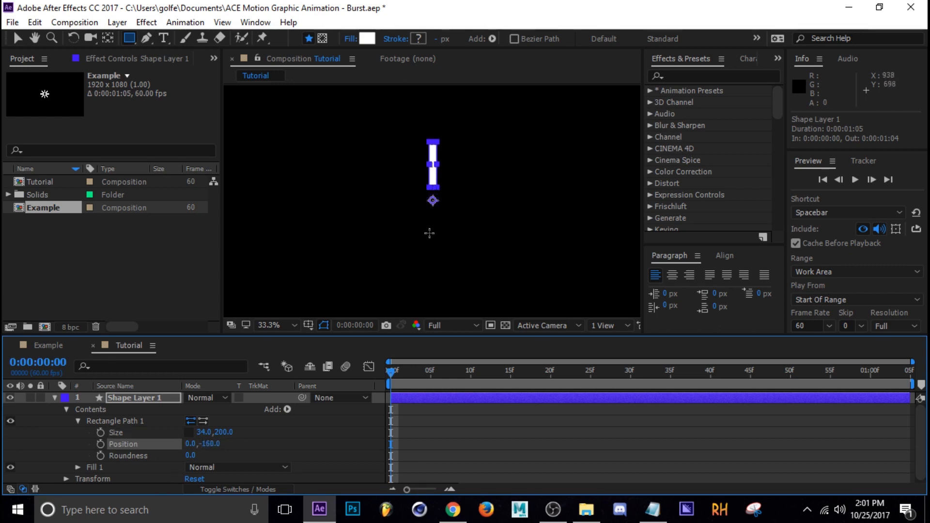
left_click(282, 445)
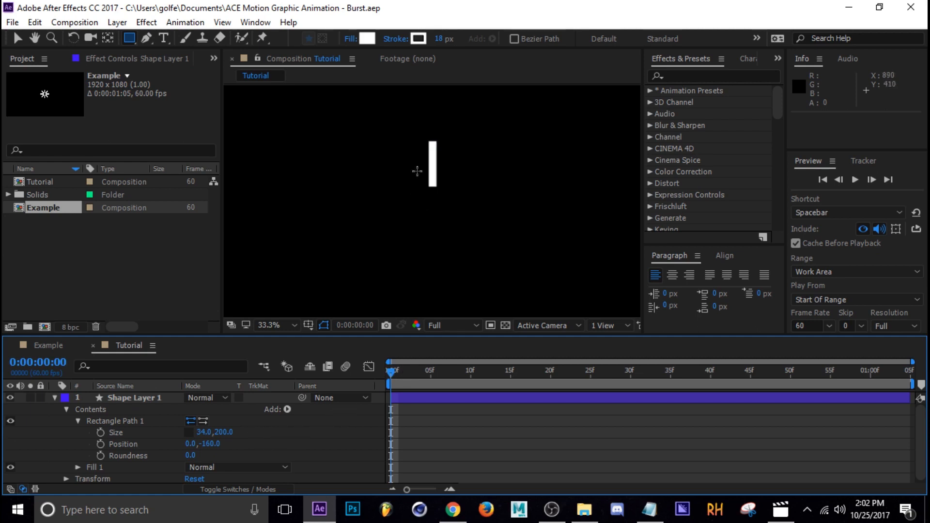
Step: Set starting keyframes for the rectangle path's Size and Position at frame 0
left_click(158, 400)
key("v")
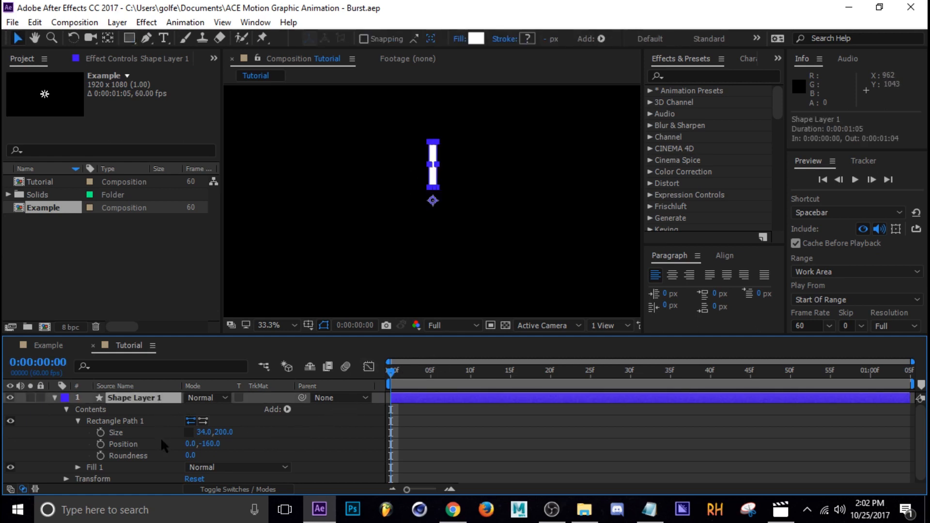
left_click(100, 432)
left_click(101, 444)
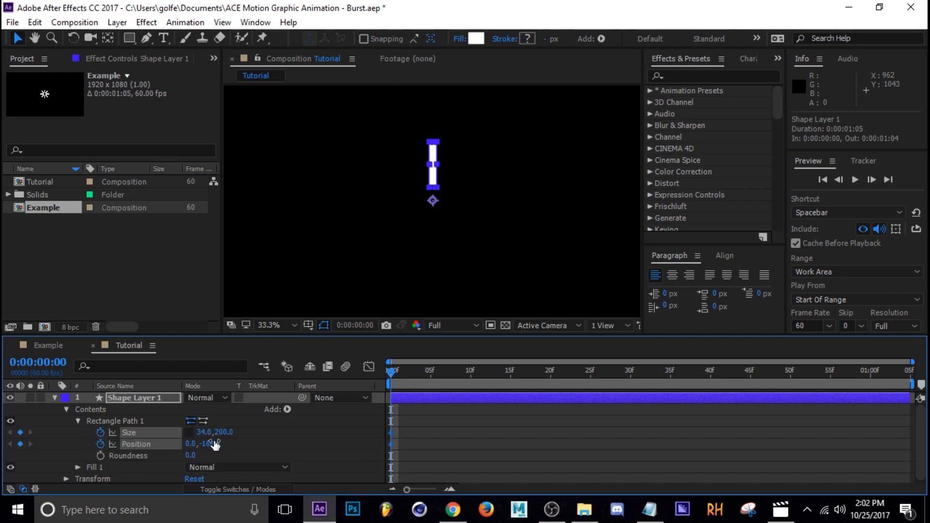
Step: Keyframe the rectangle path's size to 0 by 0 at frame 30
left_click_drag(396, 373, 626, 385)
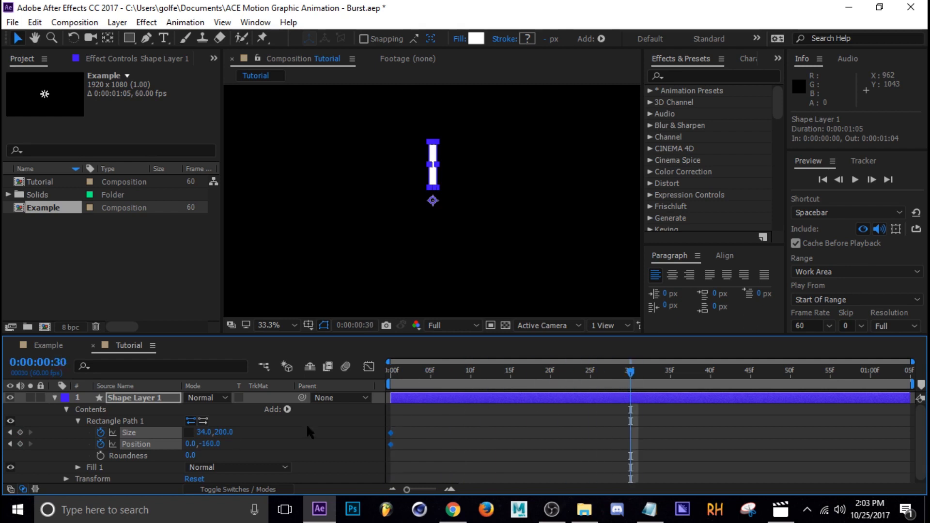
left_click(203, 432)
type("0")
left_click(261, 431)
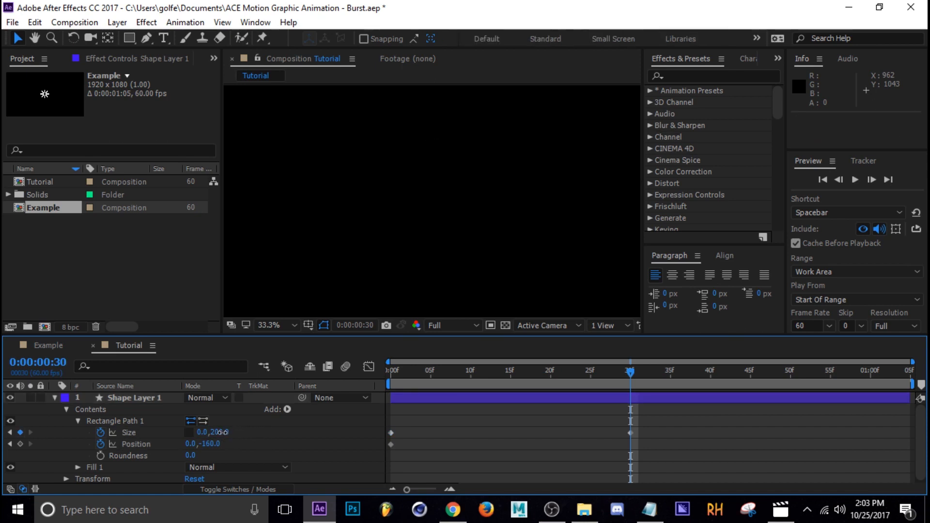
left_click(219, 432)
type("0")
left_click(306, 448)
Step: Keyframe the rectangle path's position at 0, -320 and align that keyframe with the ending Size keyframe at frame 30
left_click_drag(629, 372, 470, 371)
mouse_move(211, 444)
left_mouse_down()
mouse_move(201, 446)
mouse_move(207, 452)
left_mouse_up()
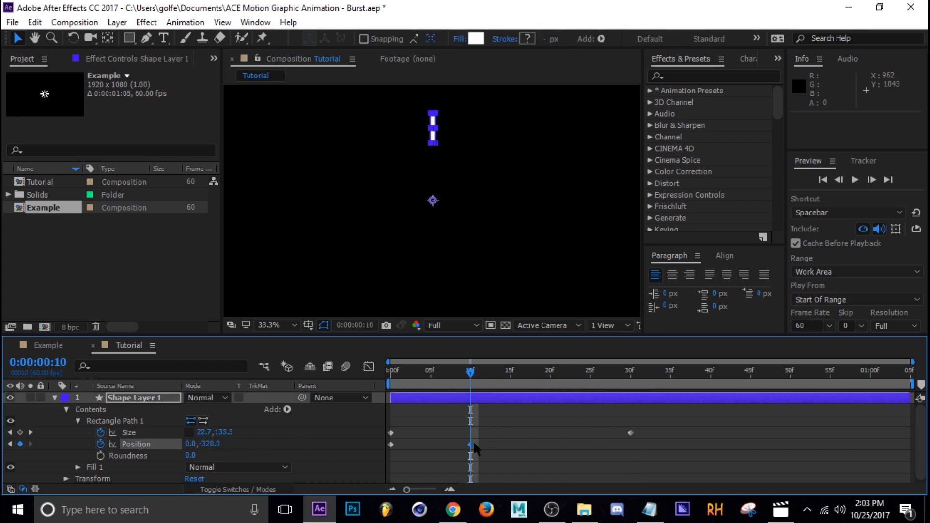
left_click_drag(467, 444, 585, 454)
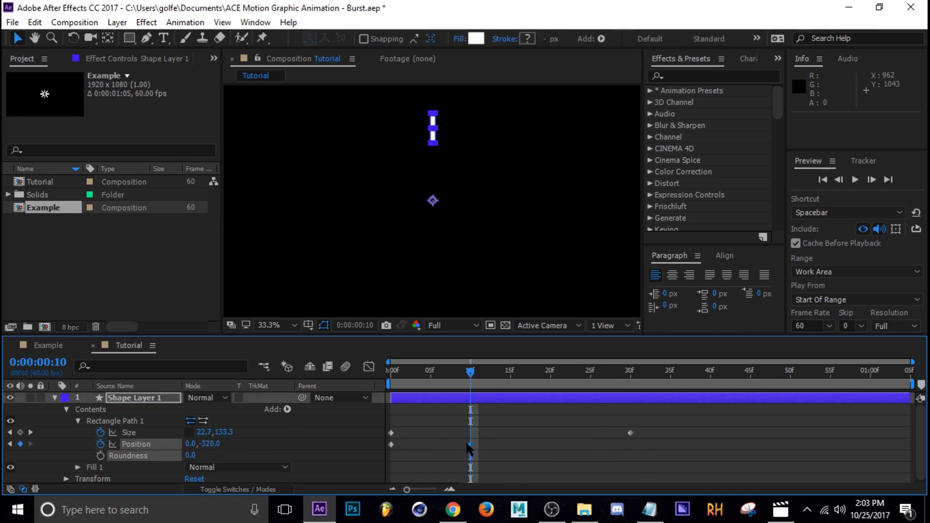
left_click_drag(468, 444, 629, 445)
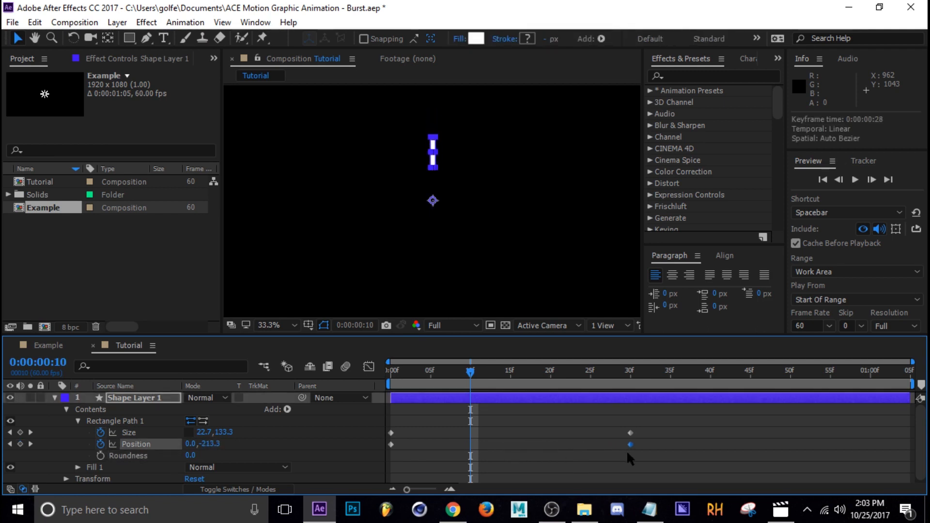
left_click(667, 420)
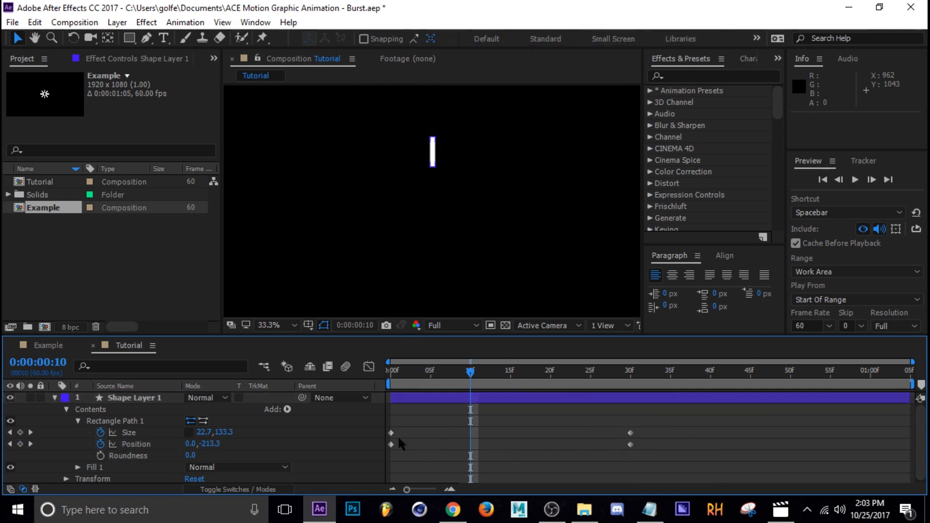
Step: Set a starting keyframe for the shape layer's Scale at frame 0 with a value of 30%
key("Home")
left_click_drag(391, 371, 368, 419)
left_click(78, 421)
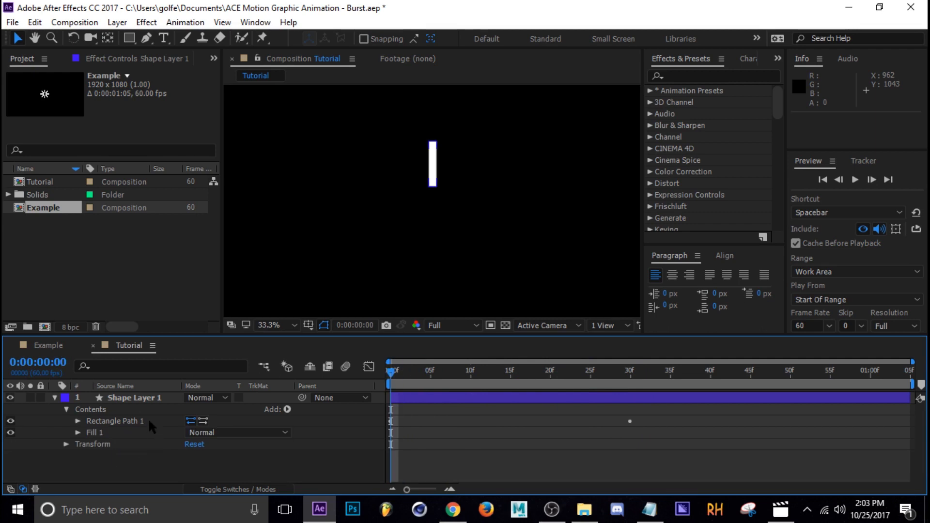
left_click(66, 444)
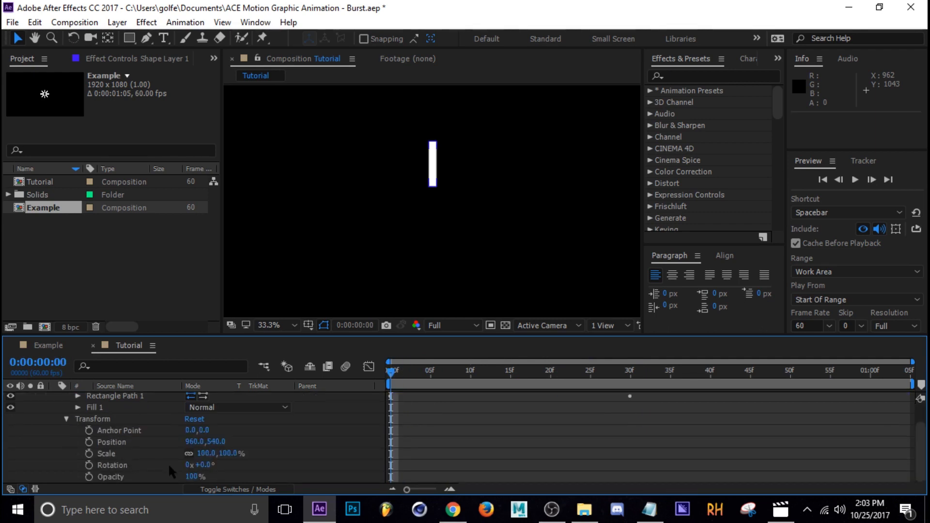
left_click(89, 454)
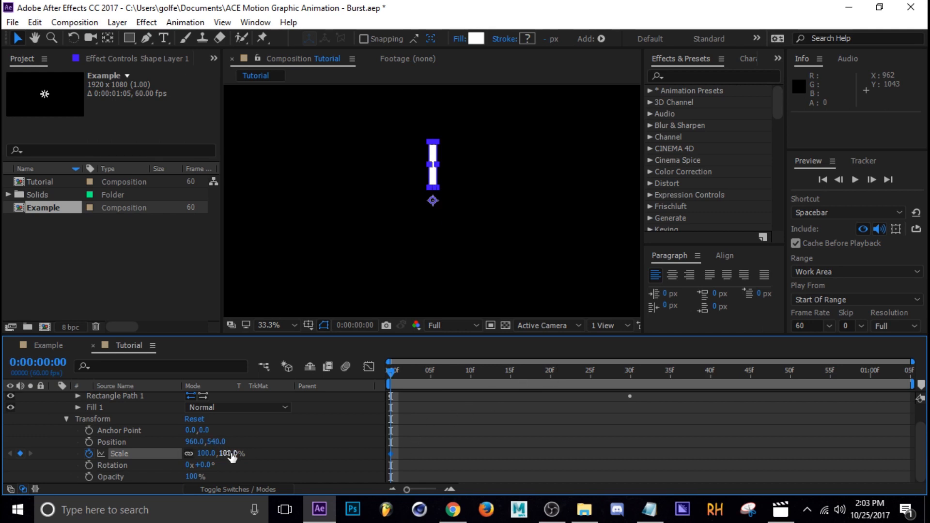
left_click_drag(228, 453, 189, 457)
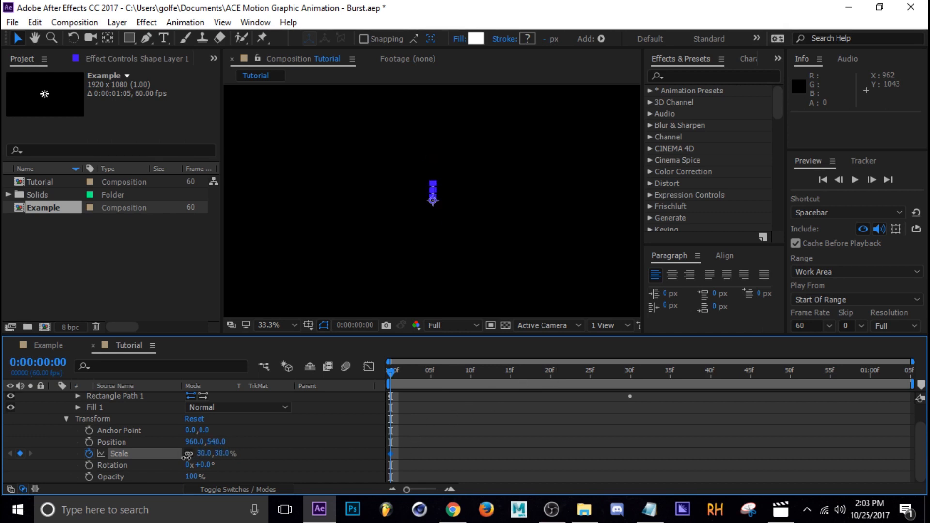
Step: Keyframe the shape layer's Scale to 124% at frame 30
left_click_drag(390, 370, 631, 371)
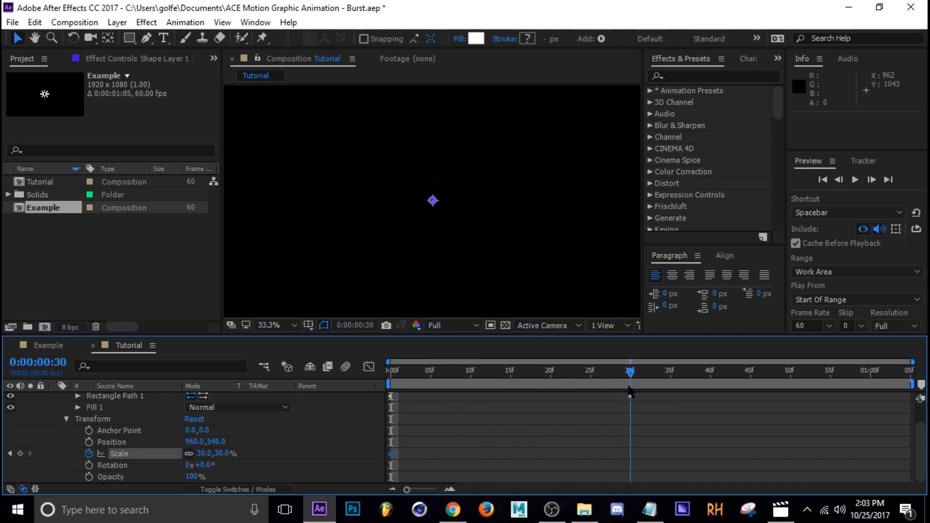
scroll(636, 453, "up", 2)
scroll(352, 451, "down", 2)
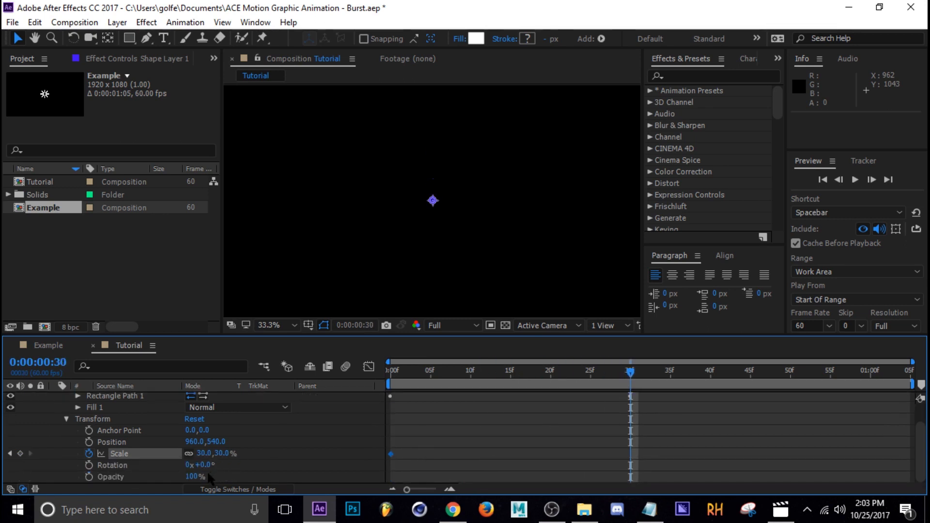
left_click_drag(222, 460, 294, 456)
left_click_drag(631, 372, 636, 418)
left_click(436, 412)
scroll(395, 406, "up", 2)
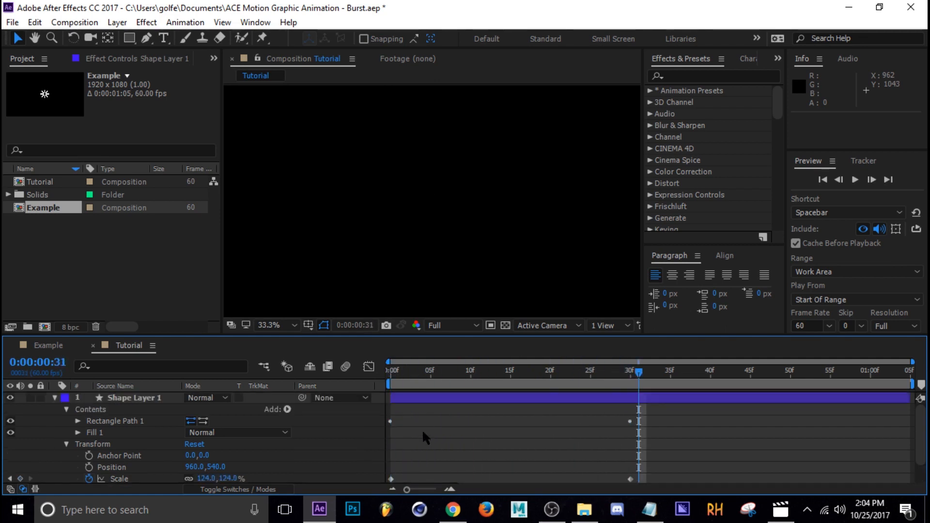
Step: Reveal the layer's animated properties and apply Easy Ease to all Size, Position and Scale keyframes
left_click(409, 397)
key("u")
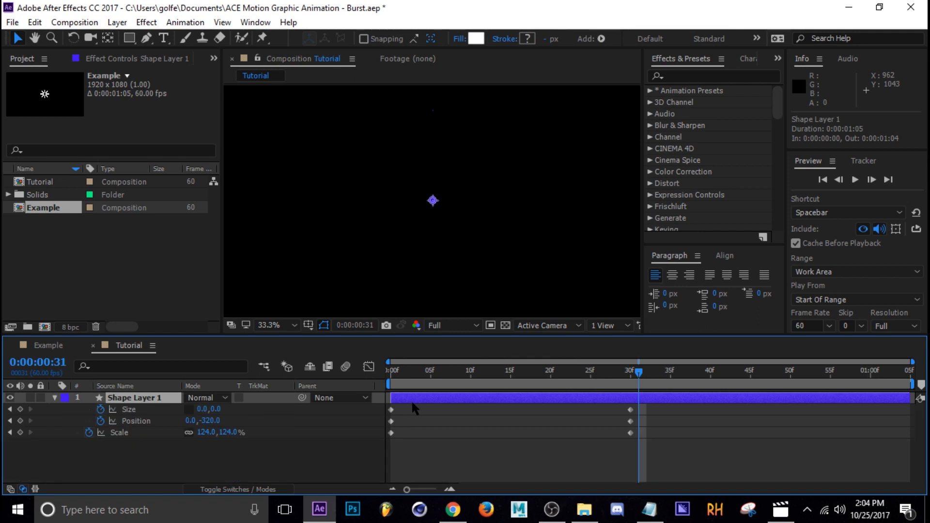
left_click_drag(736, 414, 400, 438)
key("F9")
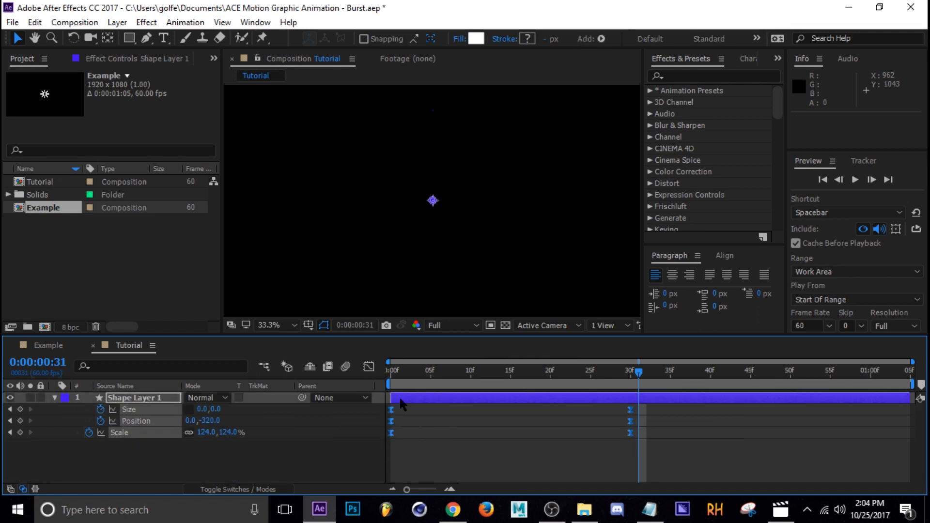
Step: Reshape the speed graph of the Size, Position and Scale keyframes into a fast start with a long ease-out, and preview it
left_click(369, 367)
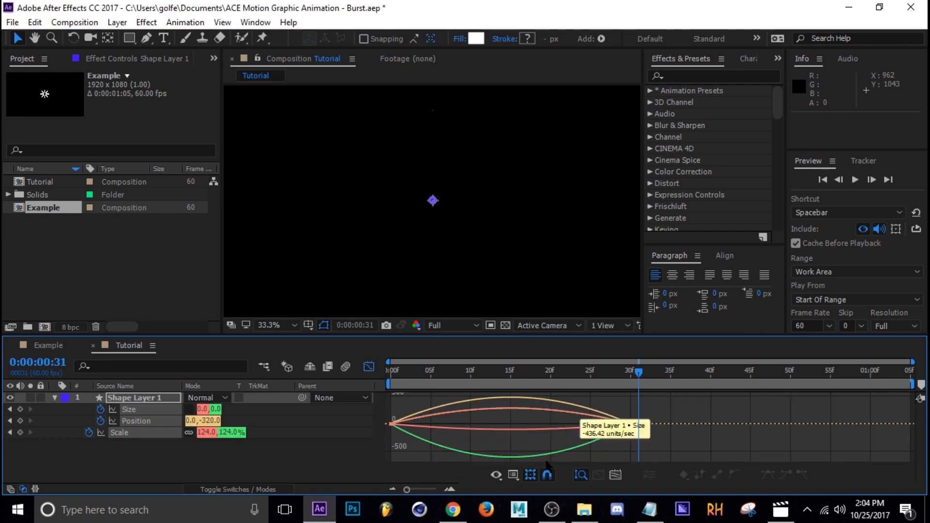
left_click(513, 475)
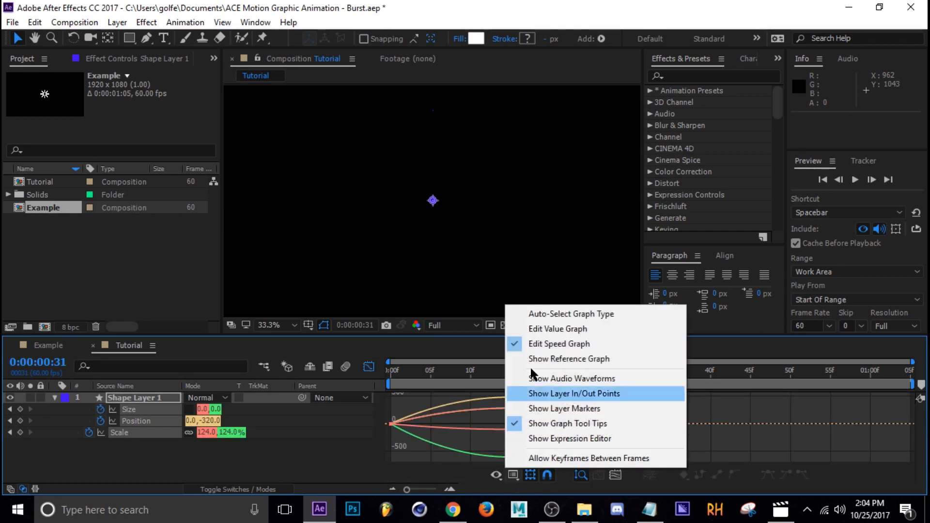
left_click(556, 348)
left_click_drag(734, 405, 338, 434)
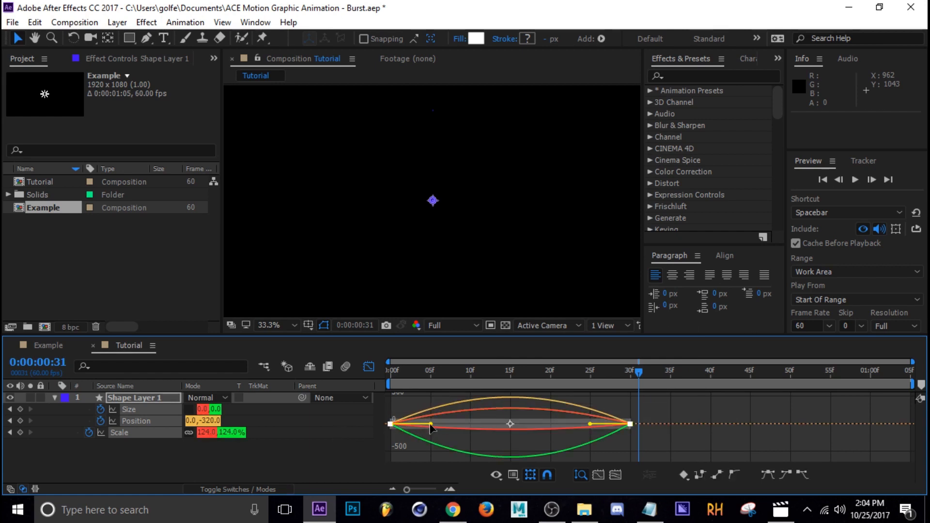
left_click_drag(431, 426, 394, 424)
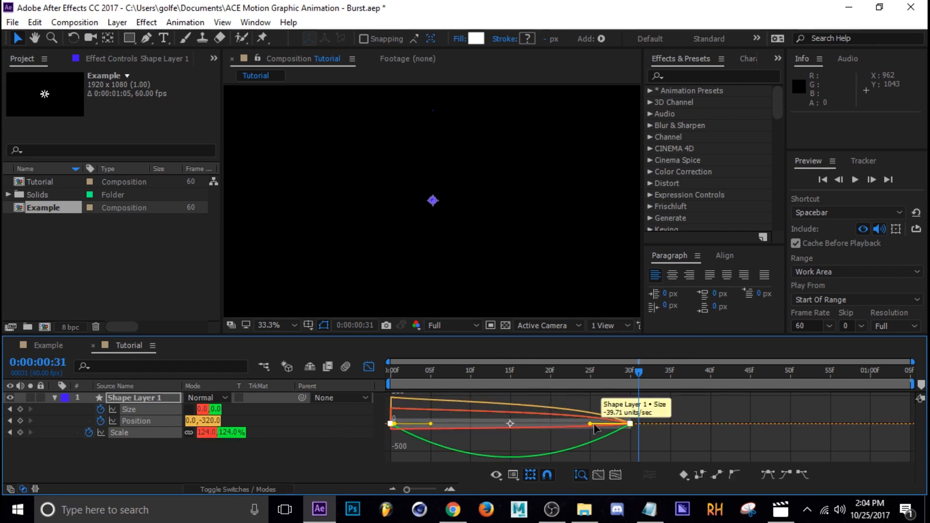
left_click_drag(595, 428, 510, 452)
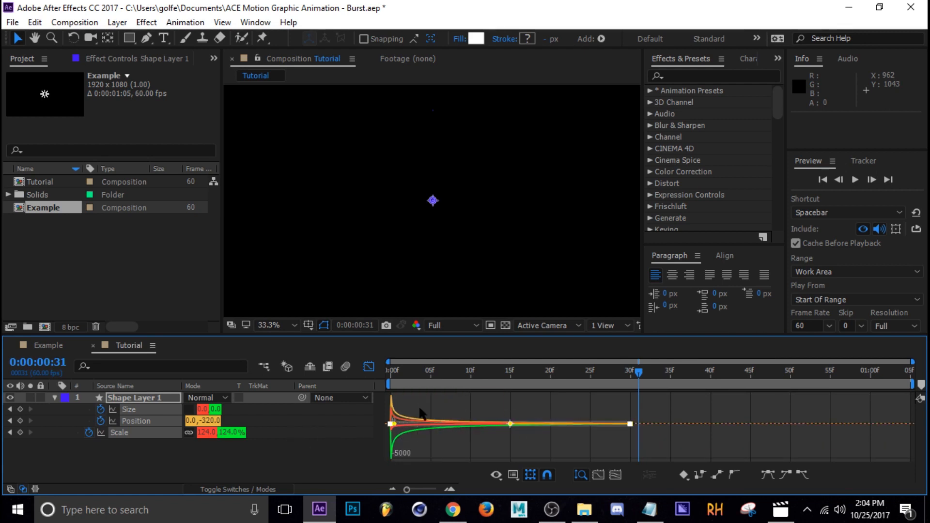
left_click(369, 367)
key("space")
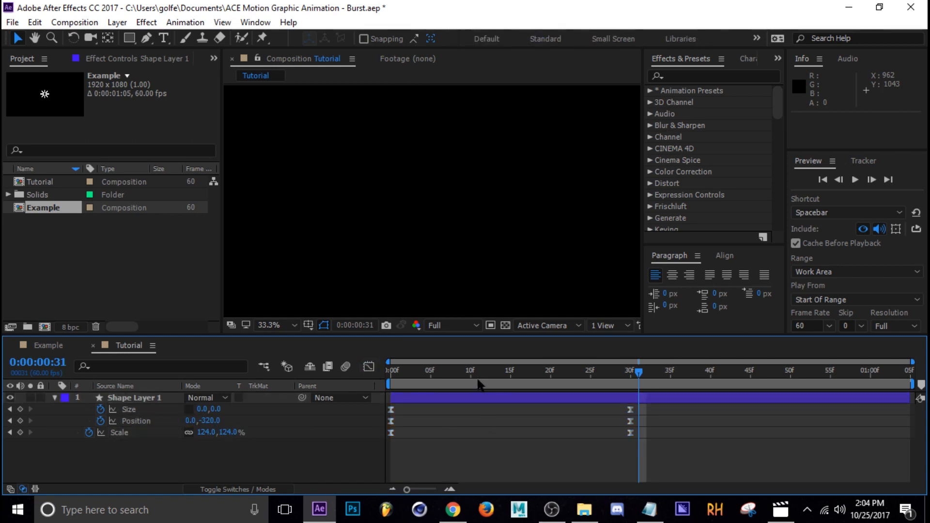
left_click_drag(598, 392, 415, 397)
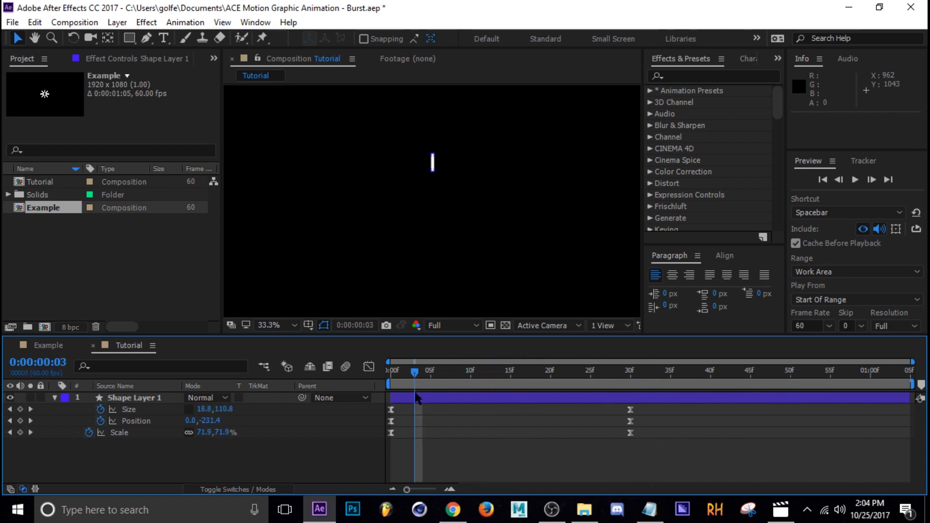
Step: Add a Repeater to the shape layer's contents and check the copies at frame 8
left_click(55, 399)
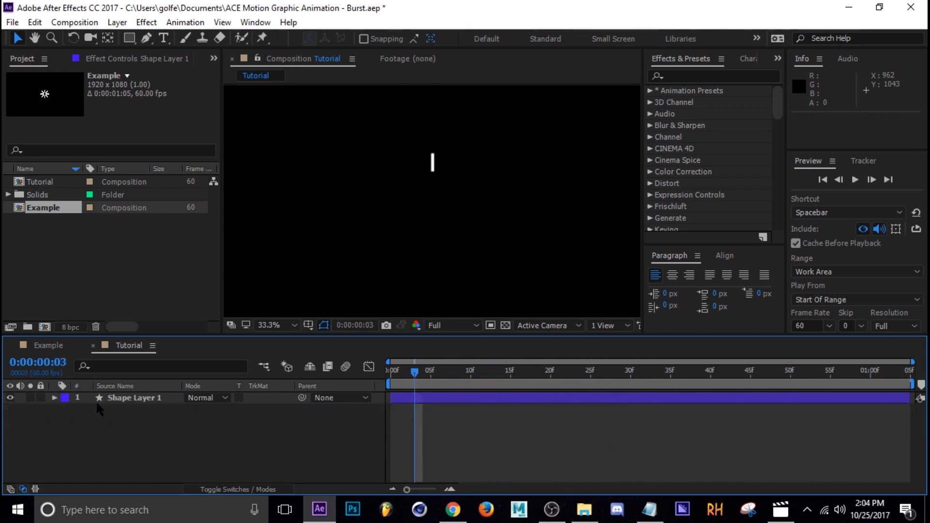
left_click(54, 399)
left_click(77, 422)
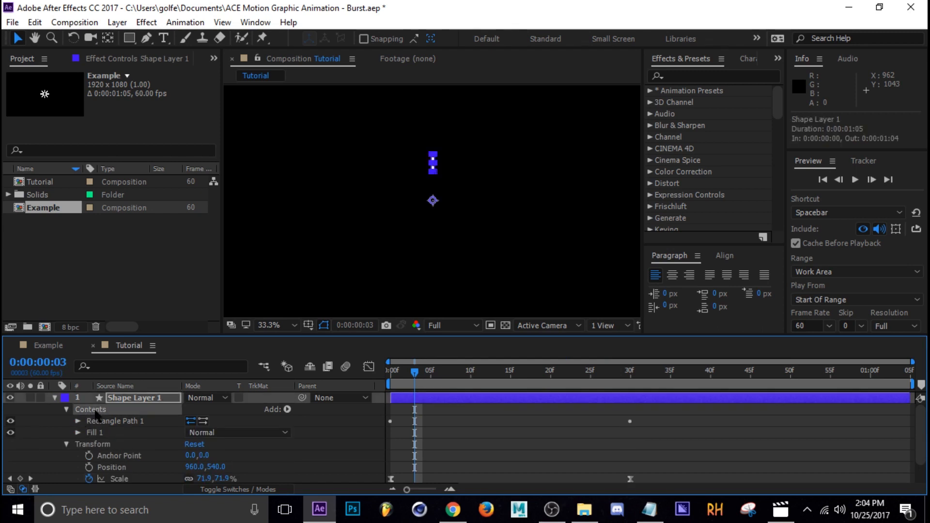
left_click(289, 410)
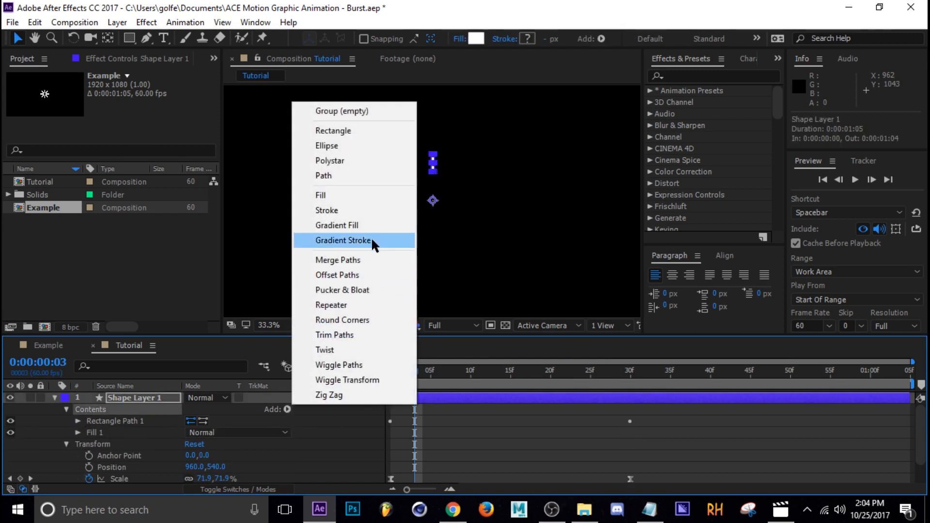
left_click(346, 306)
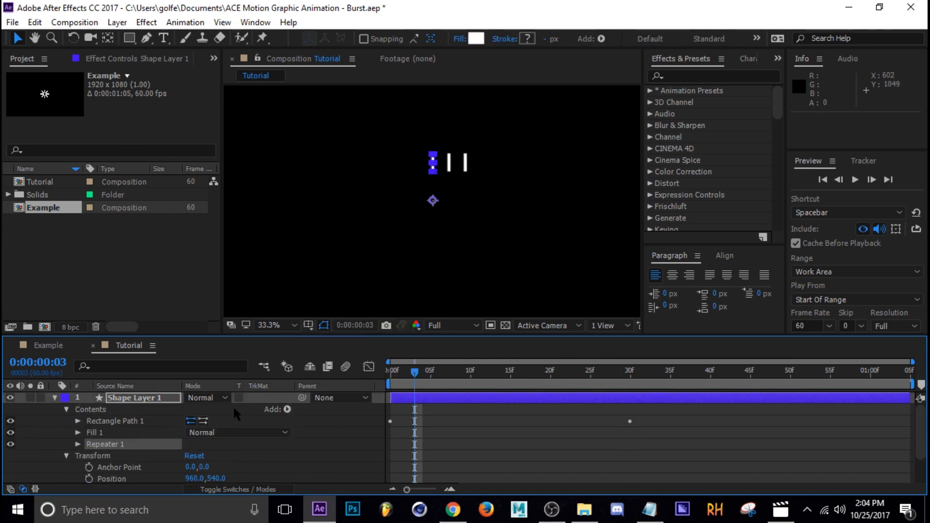
scroll(240, 402, "down", 1)
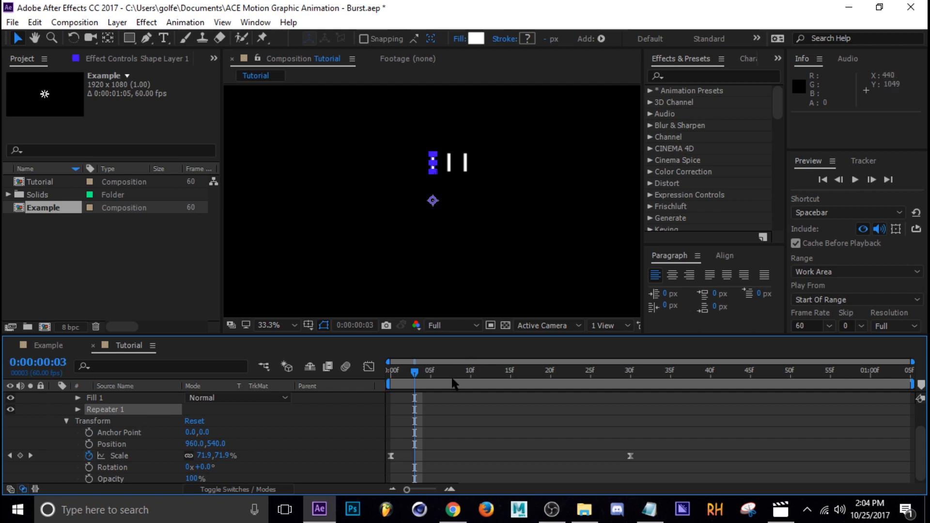
mouse_move(454, 384)
left_mouse_down()
mouse_move(423, 381)
mouse_move(492, 377)
mouse_move(415, 378)
mouse_move(545, 381)
mouse_move(456, 383)
left_mouse_up()
left_click(496, 434)
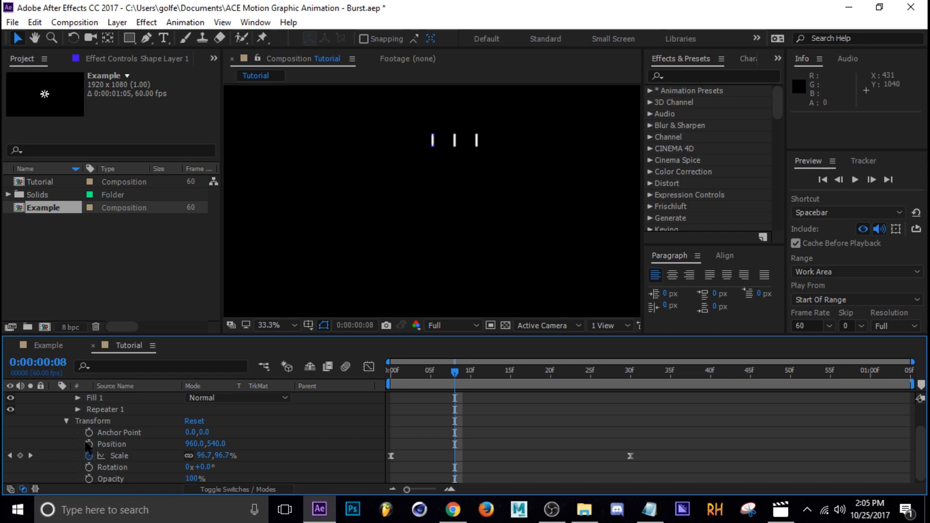
Step: Set the Repeater's number of copies to 9
scroll(72, 443, "up", 1)
left_click(66, 456)
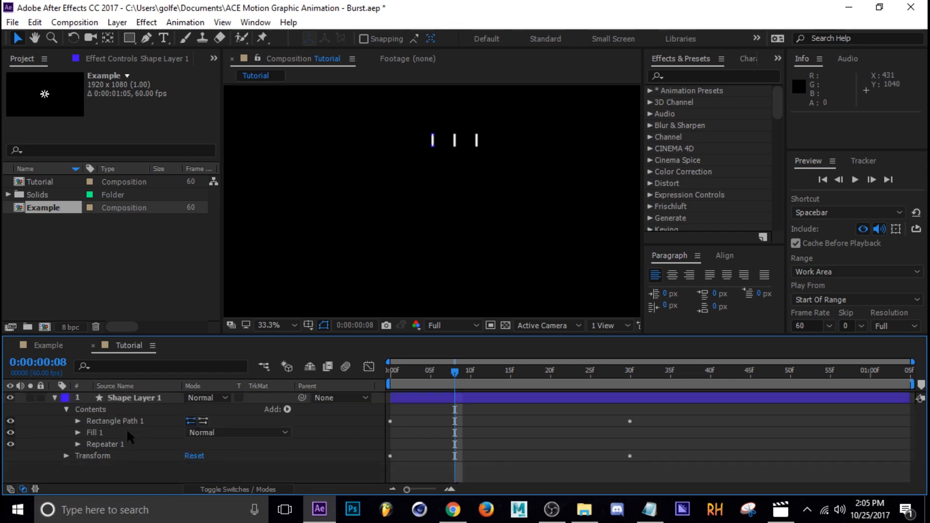
key("Page_Down")
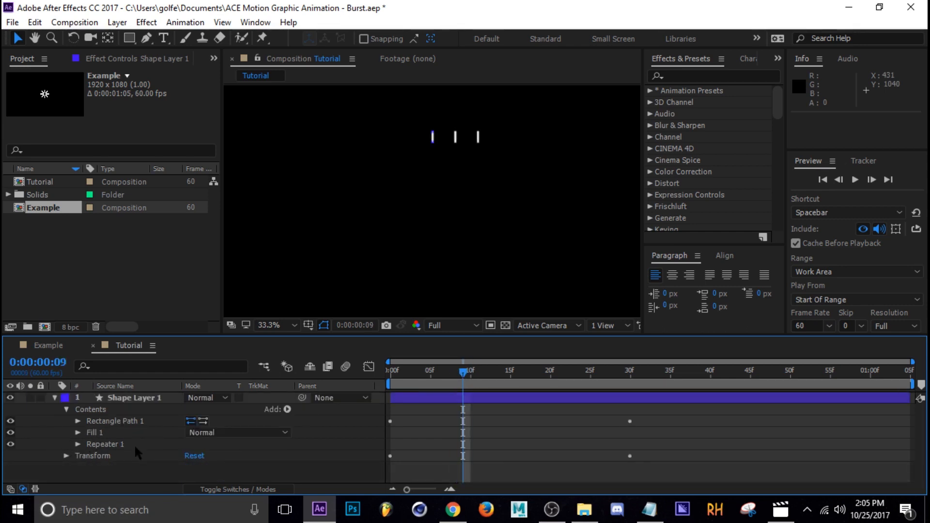
left_click(78, 445)
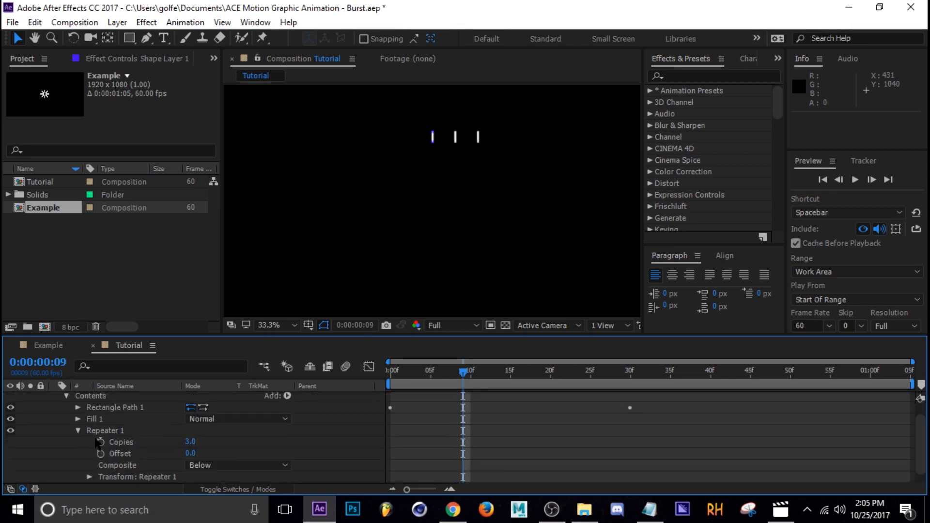
left_click(192, 442)
type("9")
key("Return")
Step: Set the X position in the Repeater's transform to 0 so the copies share one origin
scroll(71, 430, "up", 1)
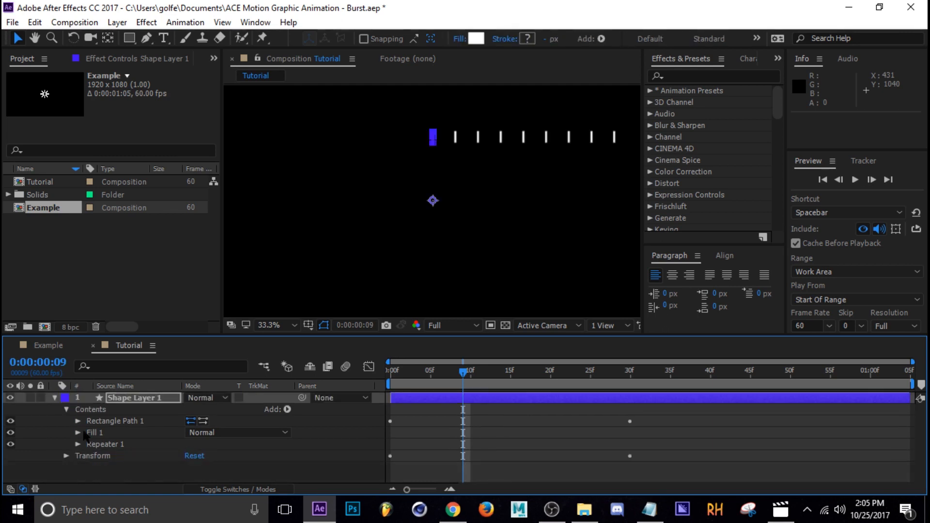
left_click(78, 445)
left_click(78, 444)
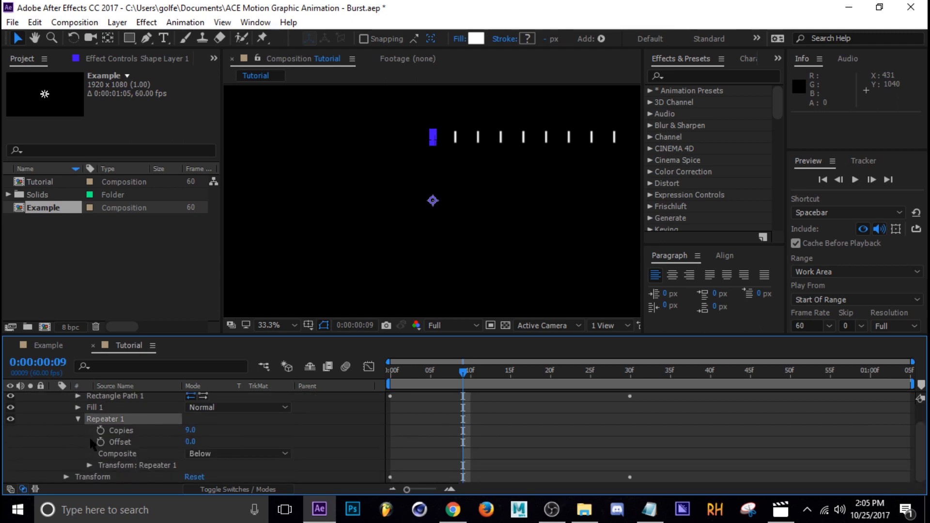
left_click(89, 466)
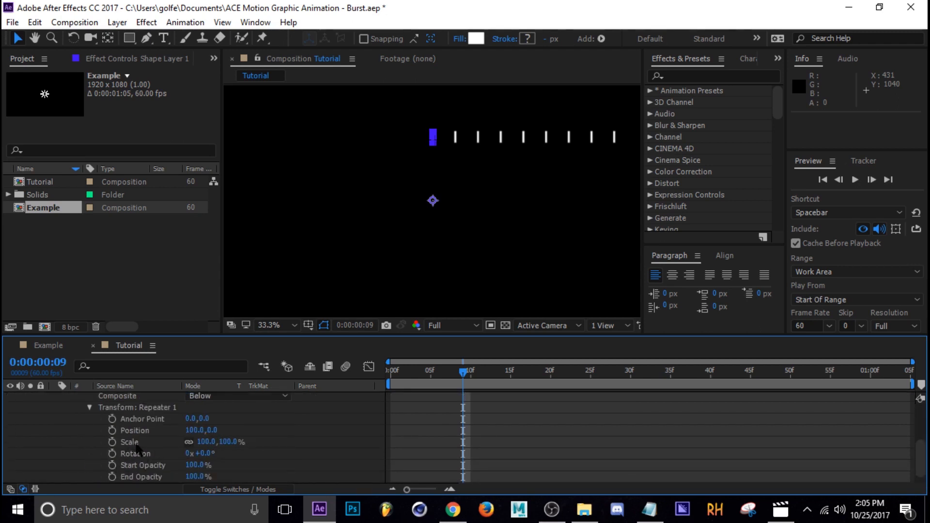
left_click(195, 431)
type("0")
key("Return")
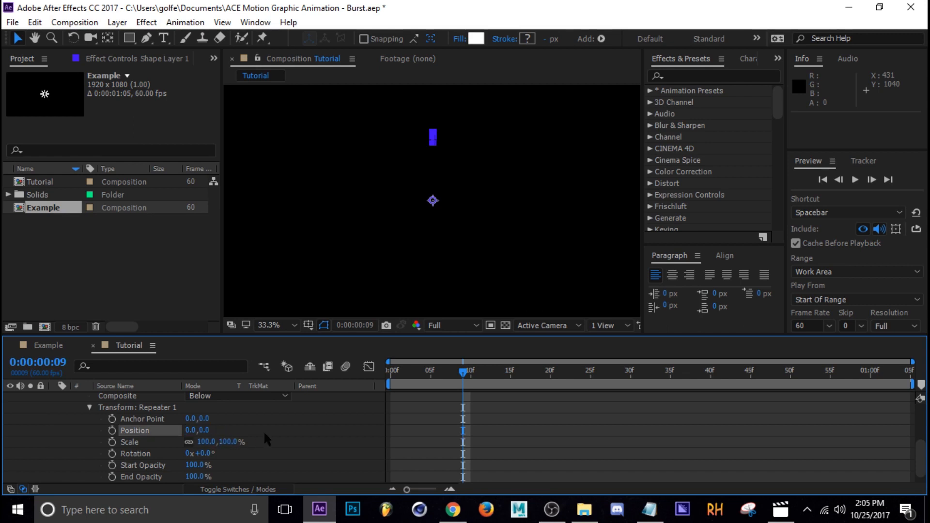
Step: Set the Repeater's transform rotation to 360/9 degrees and scrub the opening frames to check the radial burst
left_click(204, 454)
type("360/9")
key("Return")
left_click_drag(470, 380, 408, 383)
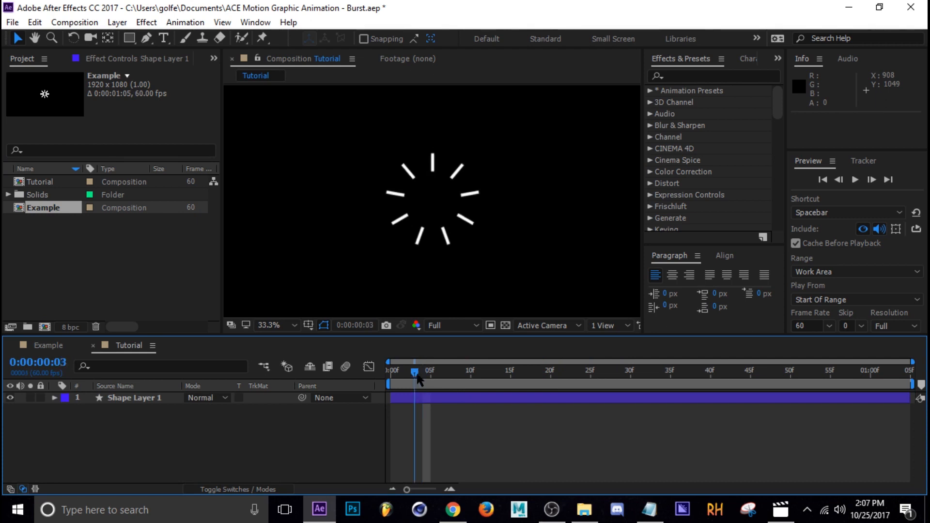
left_click_drag(415, 375, 462, 390)
Step: Duplicate the burst shape layer and offset the lower copy to start at frame 2
left_click(458, 399)
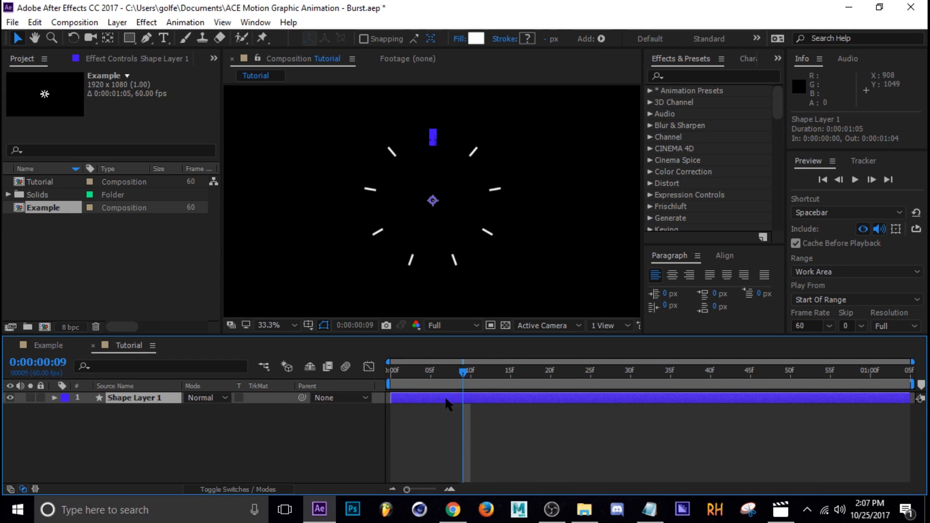
key("ctrl+d")
left_click_drag(417, 411, 437, 408)
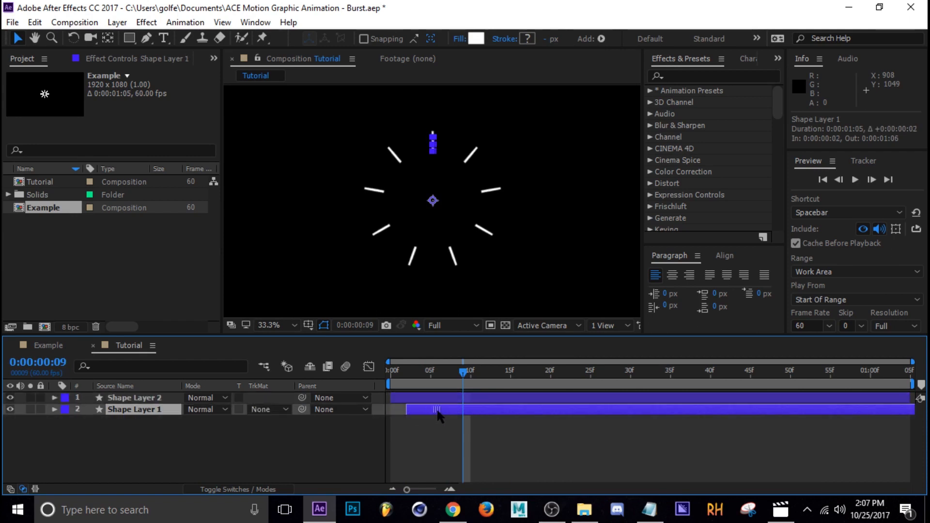
left_click_drag(463, 372, 439, 373)
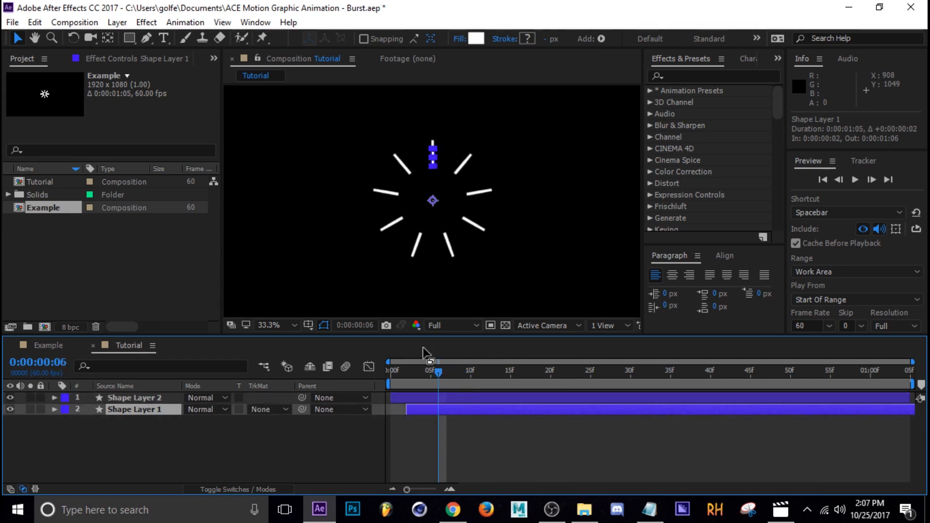
Step: Change the fill colour of the lower, delayed burst layer to red FF2C2C
left_click(476, 39)
left_click_drag(693, 272, 721, 230)
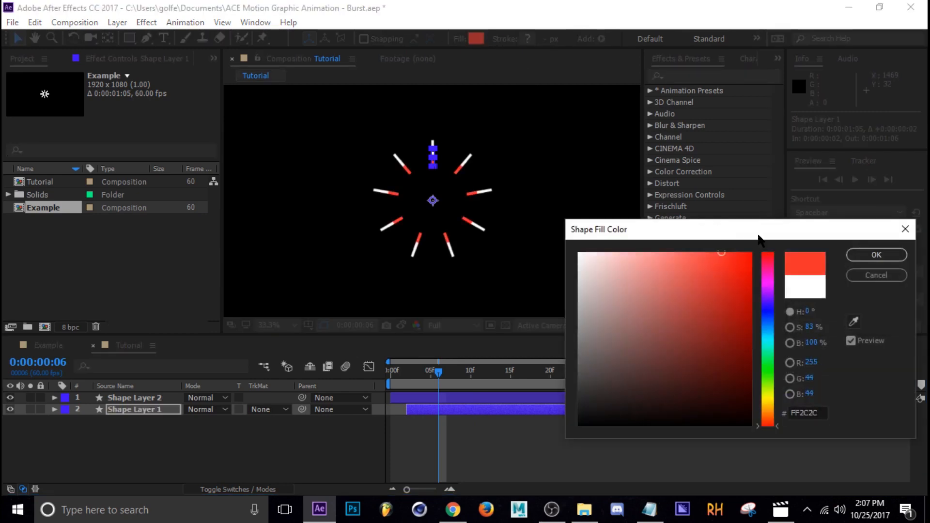
left_click(876, 255)
left_click(436, 407)
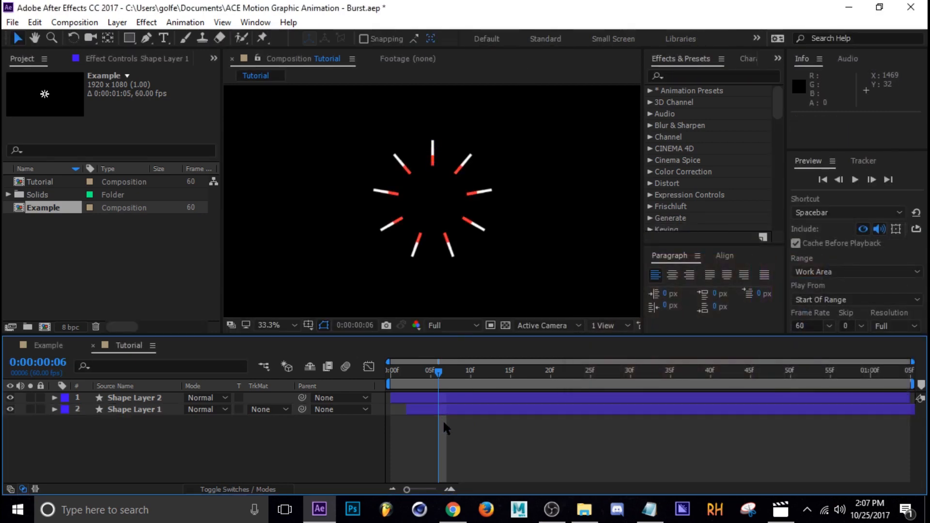
Step: Duplicate the red burst layer and shift the lower copy 3 frames later to start at frame 5
left_click(443, 408)
key("ctrl+d")
left_click_drag(439, 419, 464, 427)
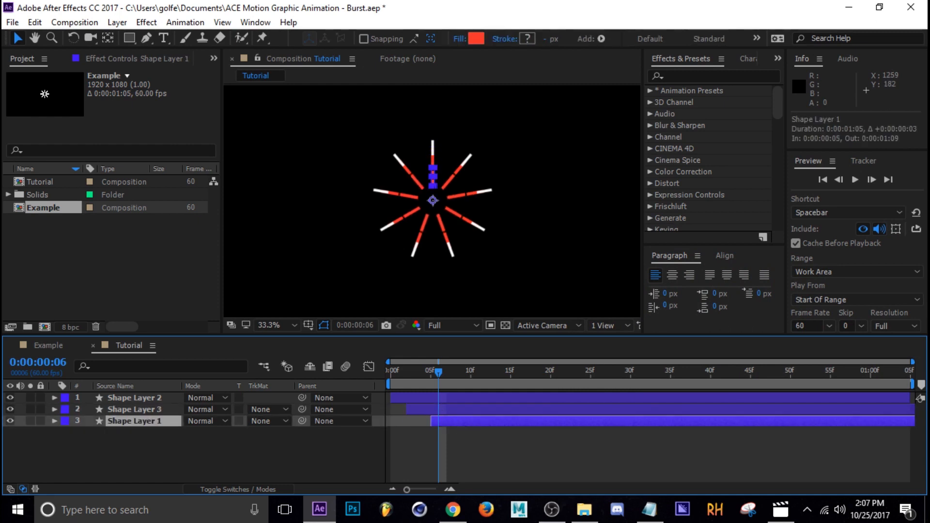
Step: Change the fill colour of the lowest burst layer to a bright blue
left_click(476, 38)
left_click(768, 314)
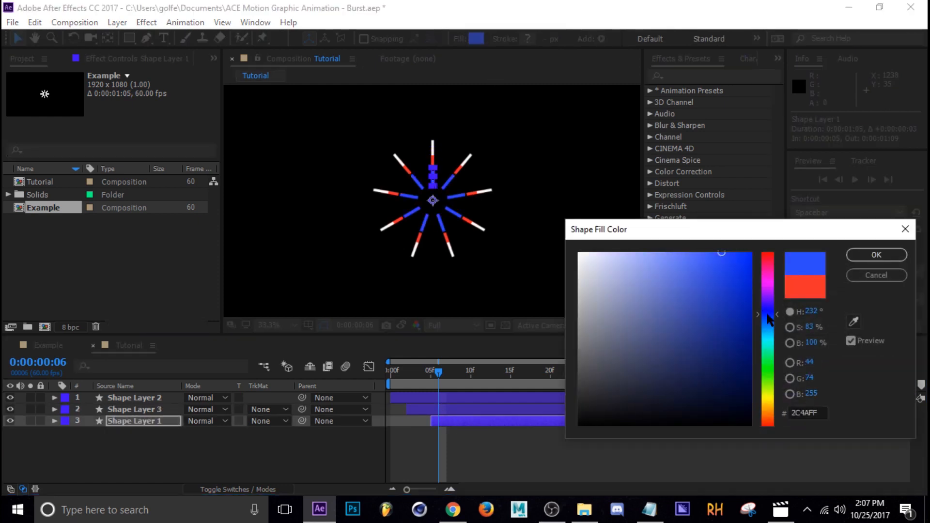
left_click_drag(728, 271, 717, 254)
left_click(876, 255)
left_click(472, 458)
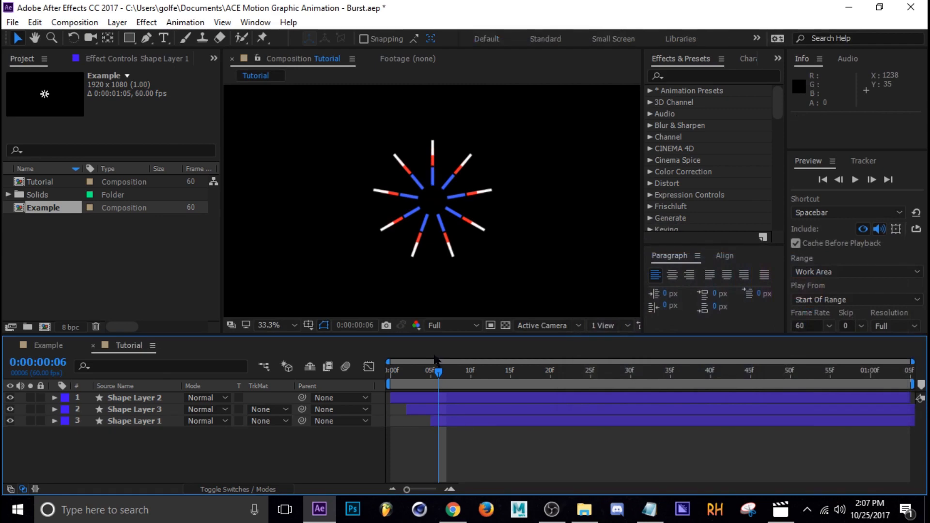
Step: Play back the three-colour burst animation and scrub through it to frame 30
key("space")
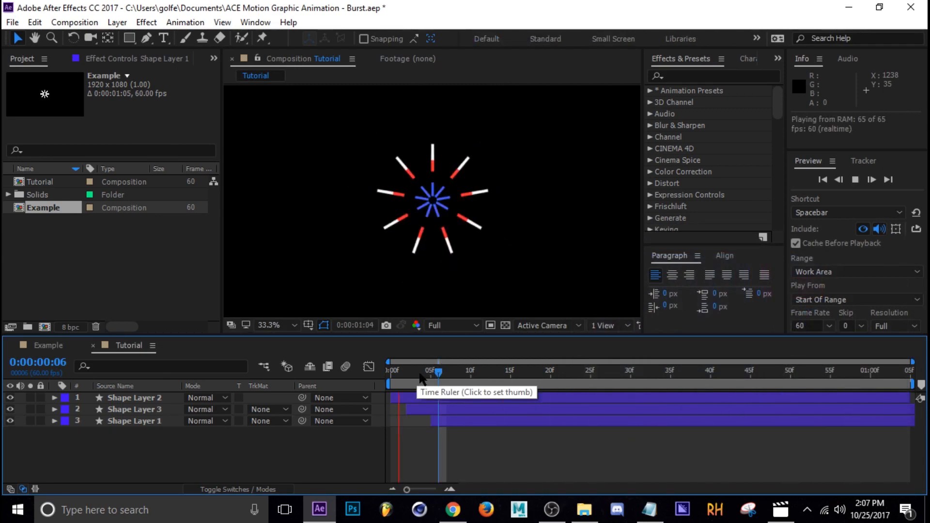
left_click(501, 379)
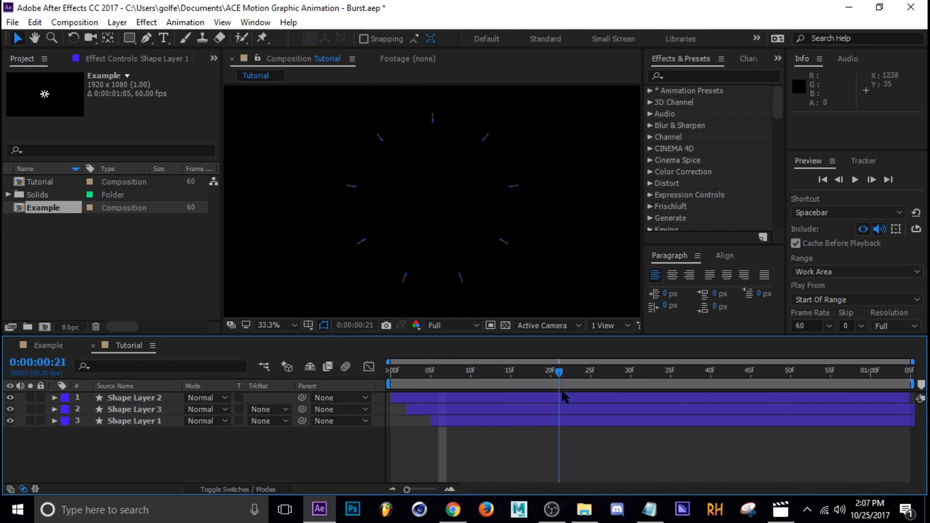
key("space")
left_click_drag(501, 381, 632, 379)
Step: Create a new empty shape layer and move it beneath all the burst layers
right_click(139, 460)
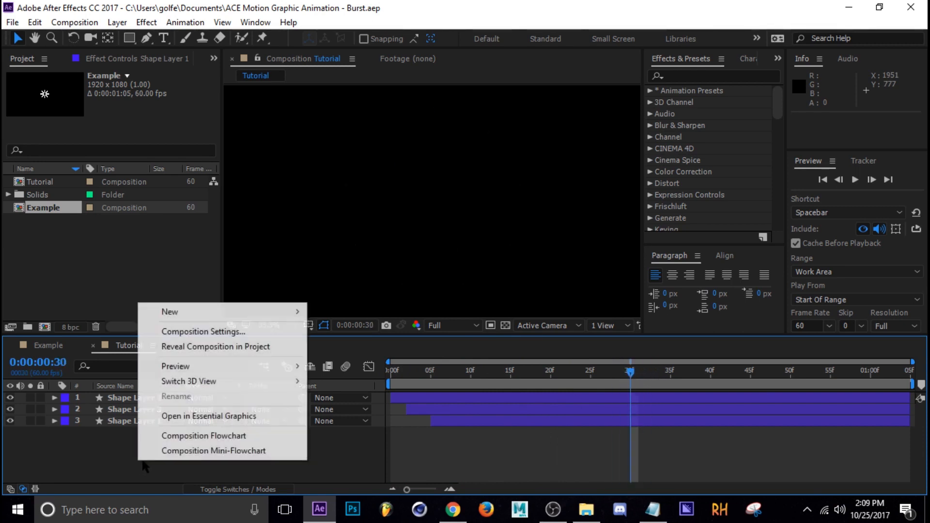
mouse_move(186, 315)
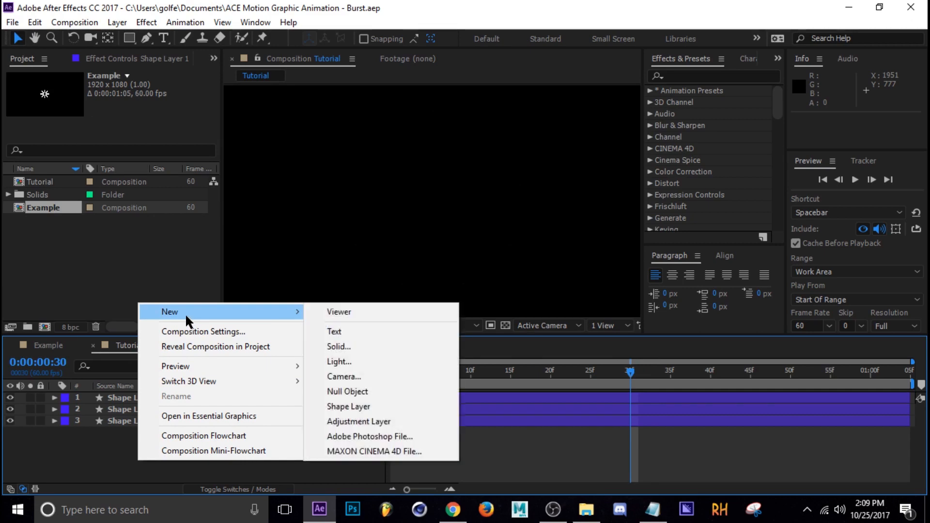
left_click(346, 405)
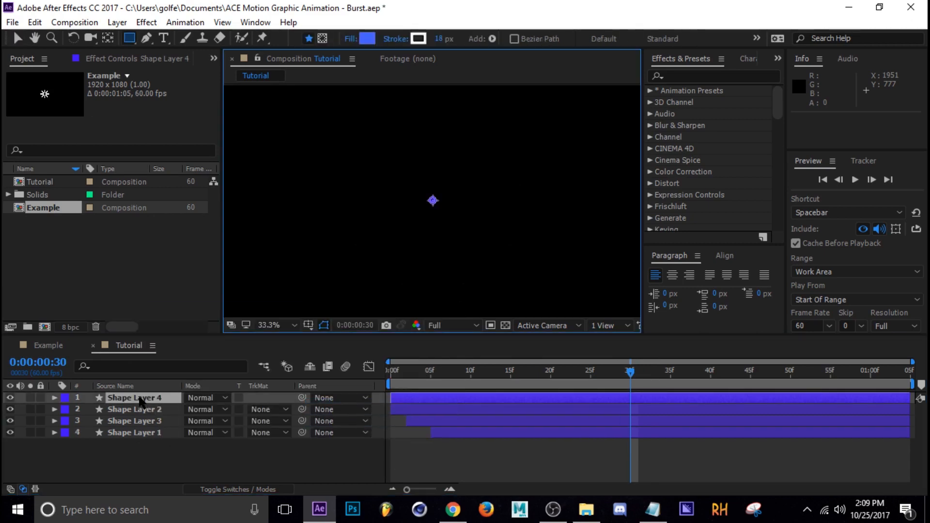
left_click_drag(141, 402, 147, 461)
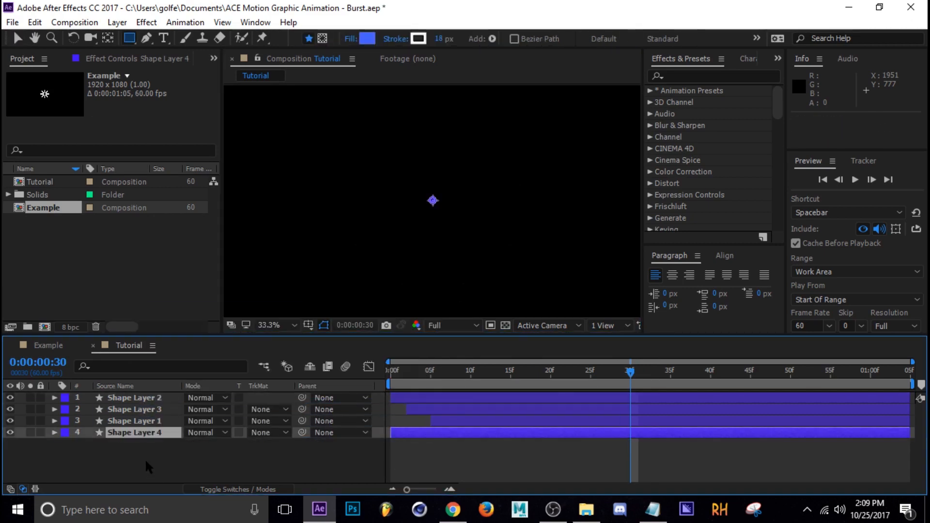
Step: Add an ellipse path and a stroke to the contents of the empty lowest shape layer
left_click(54, 433)
left_click(104, 449)
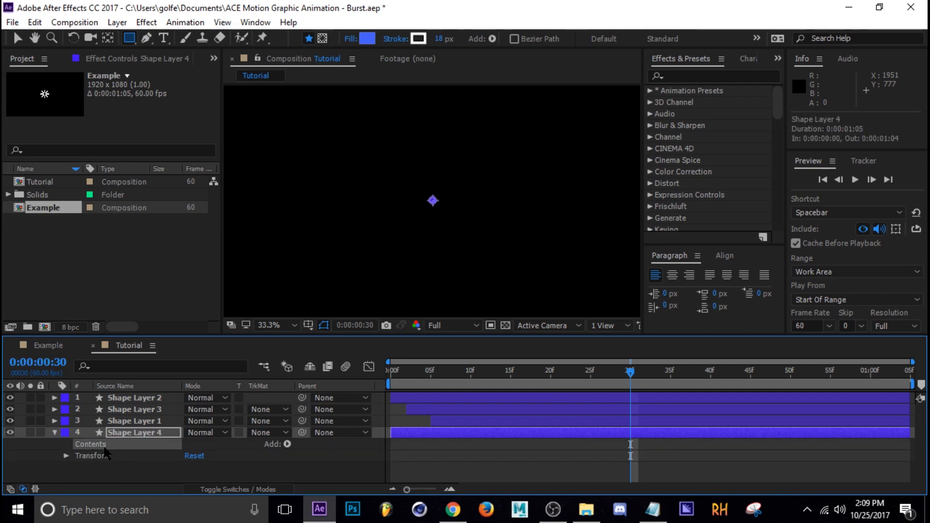
left_click(286, 445)
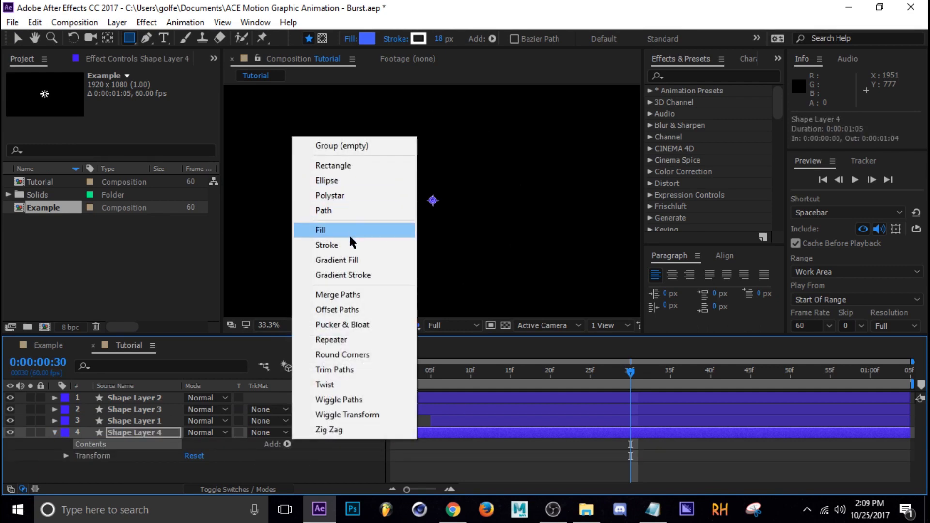
left_click(348, 180)
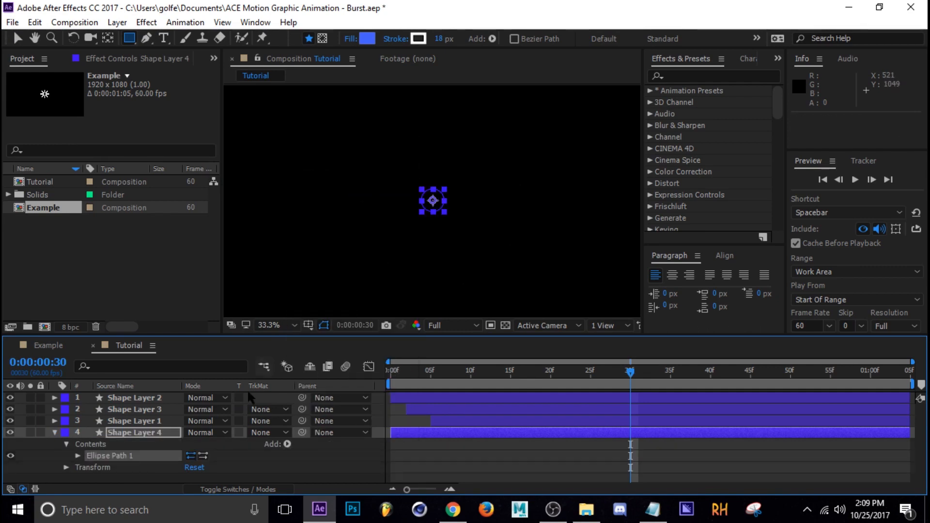
left_click(287, 445)
left_click(359, 246)
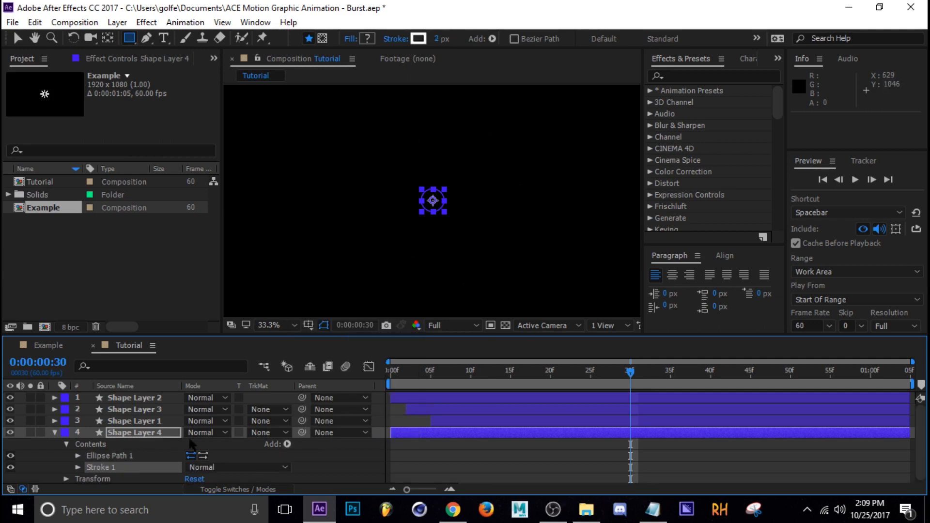
Step: Go to frame 32 and set the ellipse's stroke width to 10 px
left_click_drag(636, 372, 648, 374)
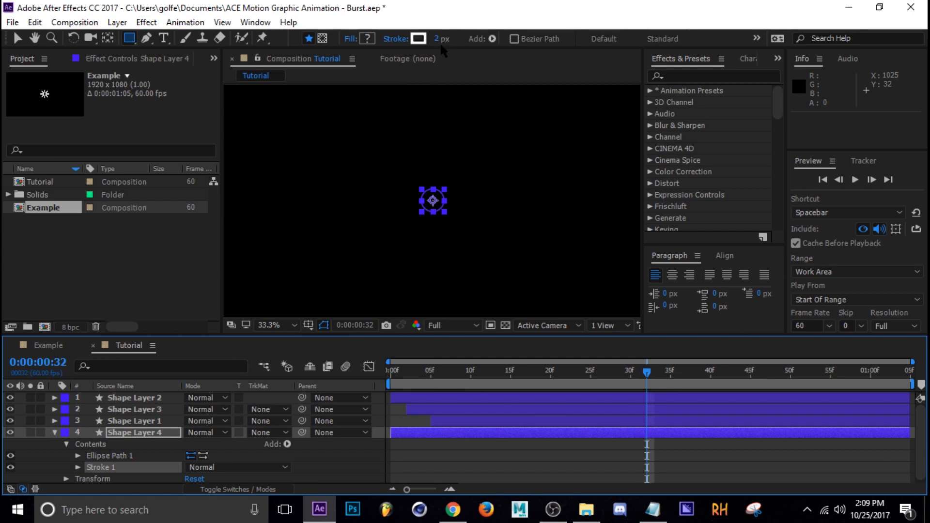
left_click_drag(438, 43, 446, 41)
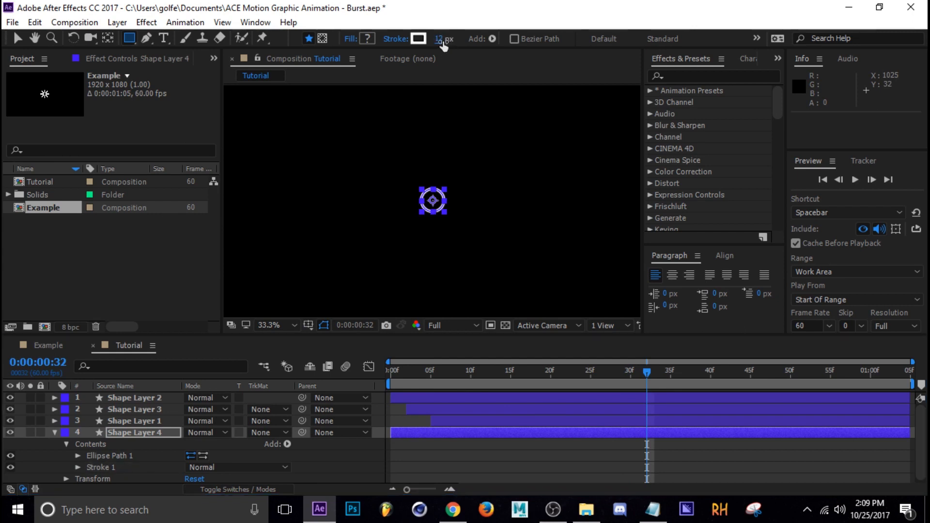
left_click(440, 39)
type("10")
key("Return")
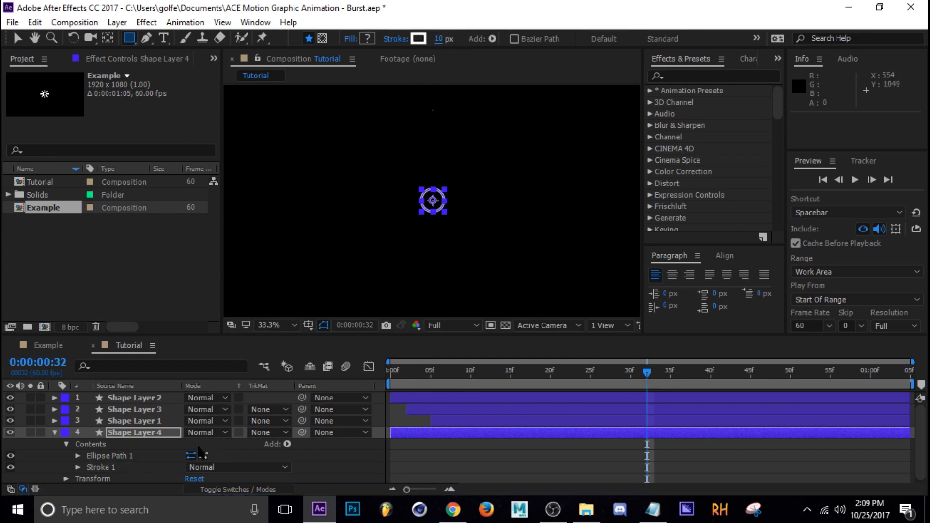
Step: Keyframe the ellipse's size from 571 at frame 32 to 901 at frame 42 and save the project
scroll(108, 469, "down", 1)
left_click(79, 454)
scroll(152, 458, "down", 2)
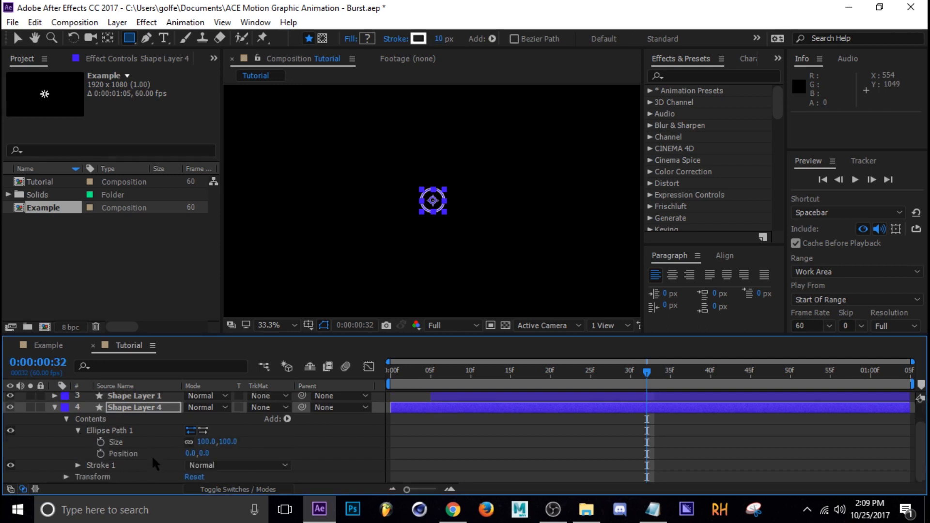
left_click_drag(224, 441, 570, 465)
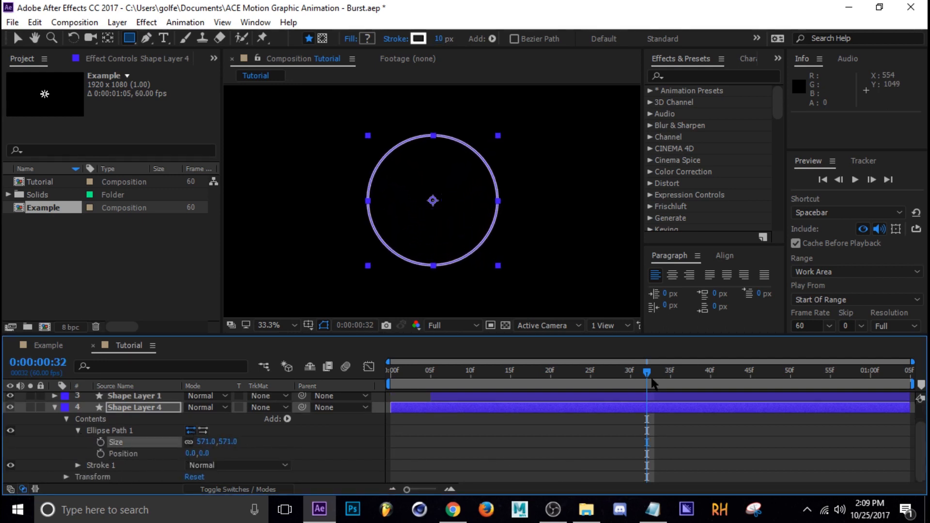
left_click(100, 442)
left_click_drag(677, 375, 726, 394)
left_click_drag(224, 442, 482, 467)
key("ctrl+s")
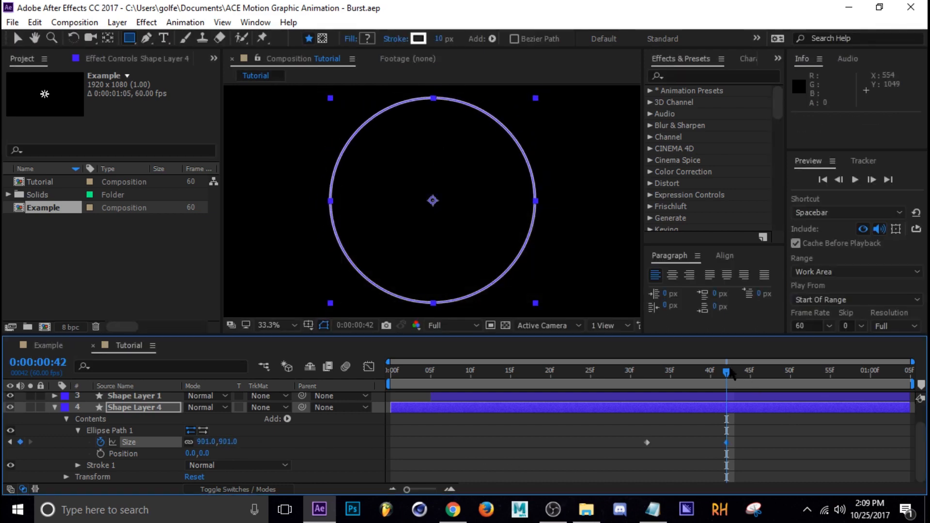
Step: Keyframe the circle's stroke width from 10 at frame 32 to 1 at frame 42
left_click_drag(728, 374, 647, 396)
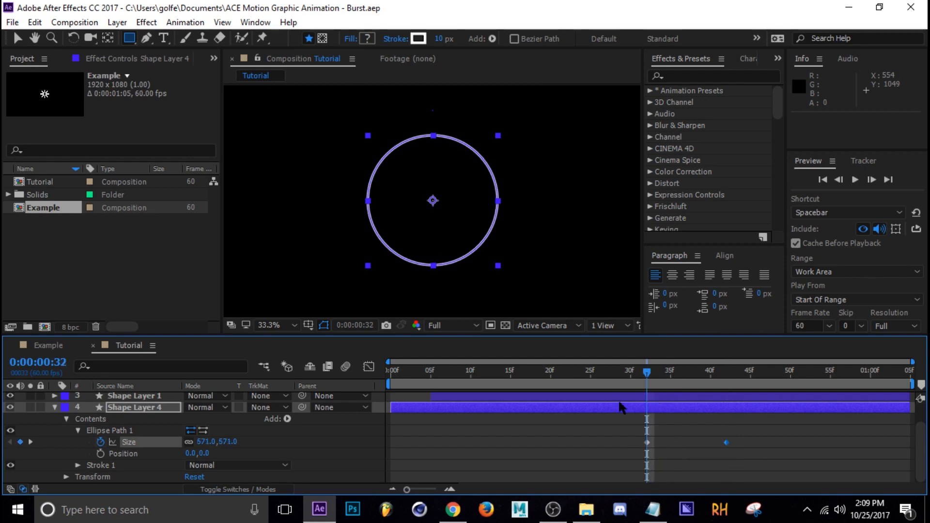
left_click(78, 465)
scroll(177, 432, "down", 3)
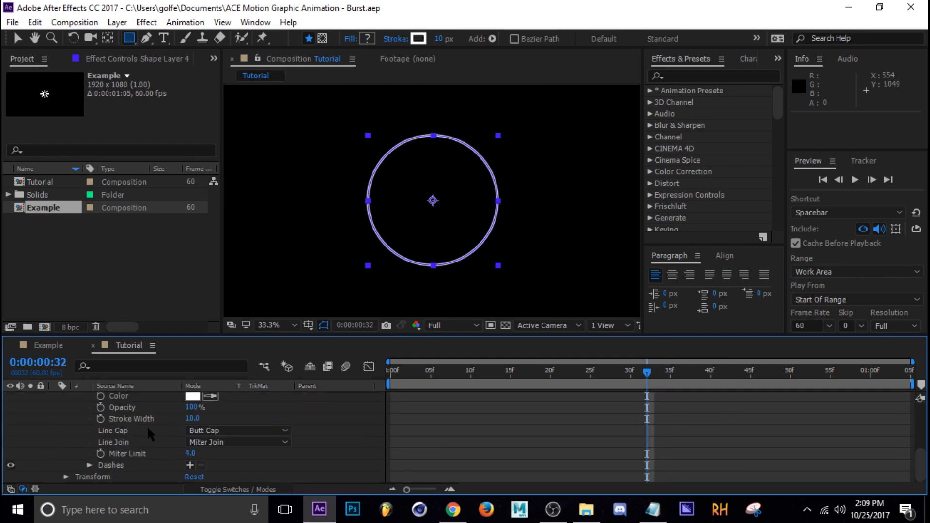
scroll(112, 447, "up", 1)
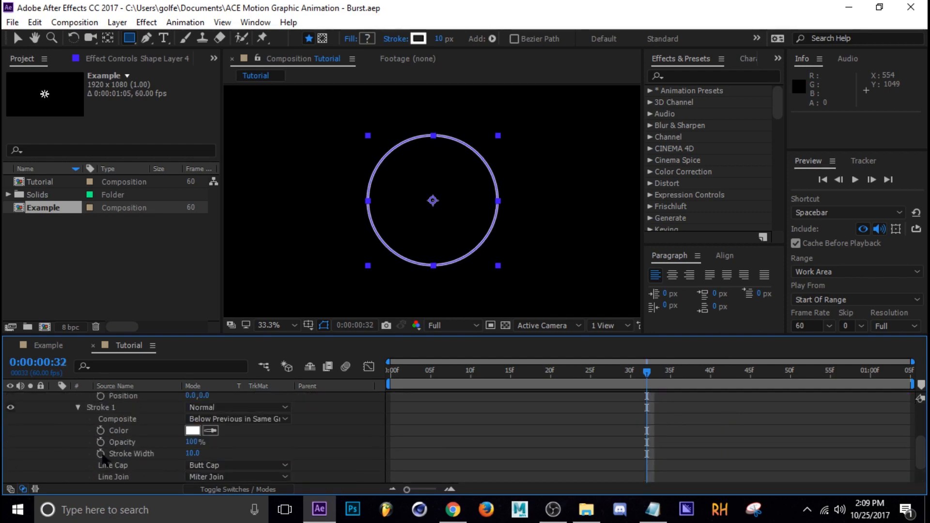
left_click(100, 454)
left_click_drag(649, 381, 727, 380)
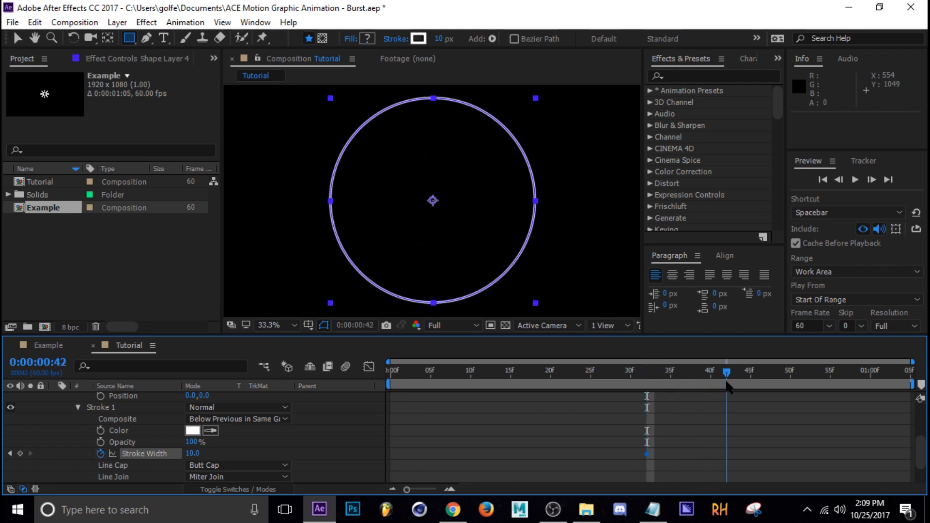
left_click_drag(194, 456, 60, 452)
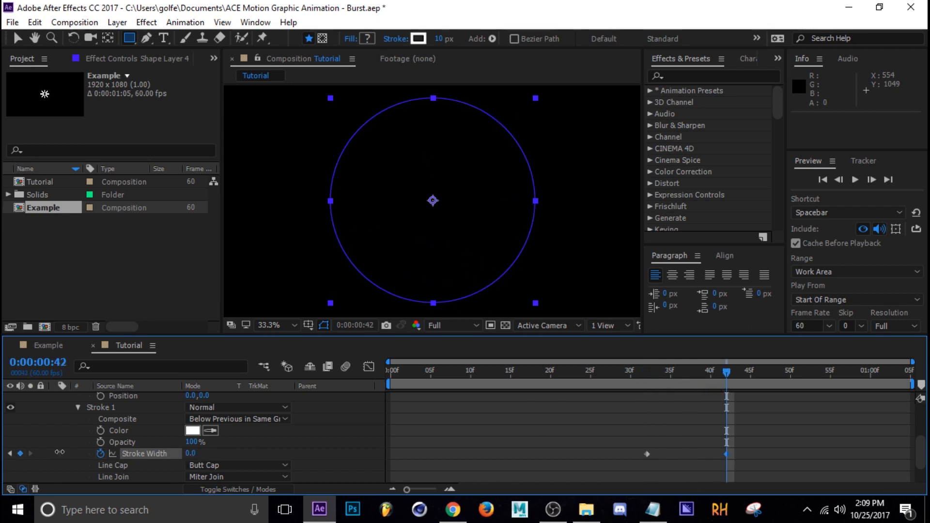
Step: Set the circle's stroke width keyframe at frame 42 to 0
scroll(670, 425, "up", 3)
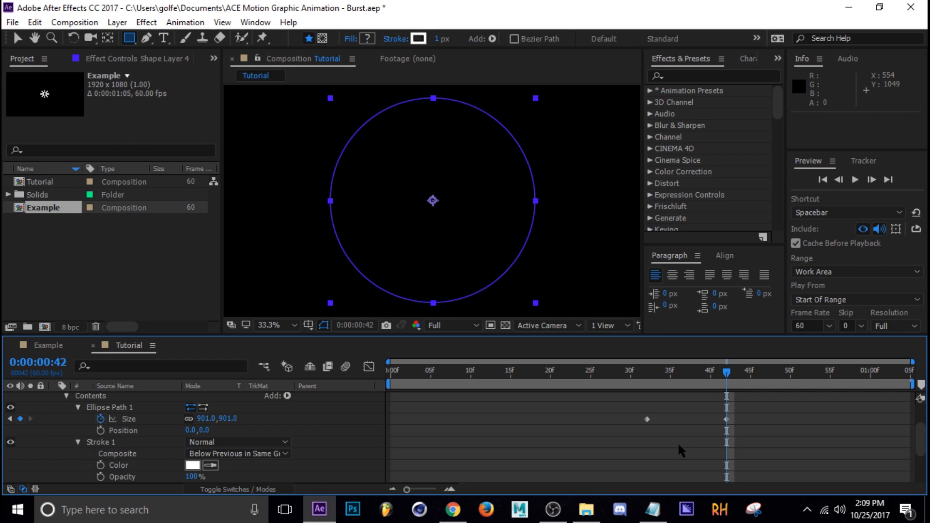
left_click(682, 401)
mouse_move(696, 376)
left_mouse_down()
mouse_move(657, 381)
mouse_move(757, 382)
mouse_move(726, 391)
left_mouse_up()
scroll(252, 447, "down", 1)
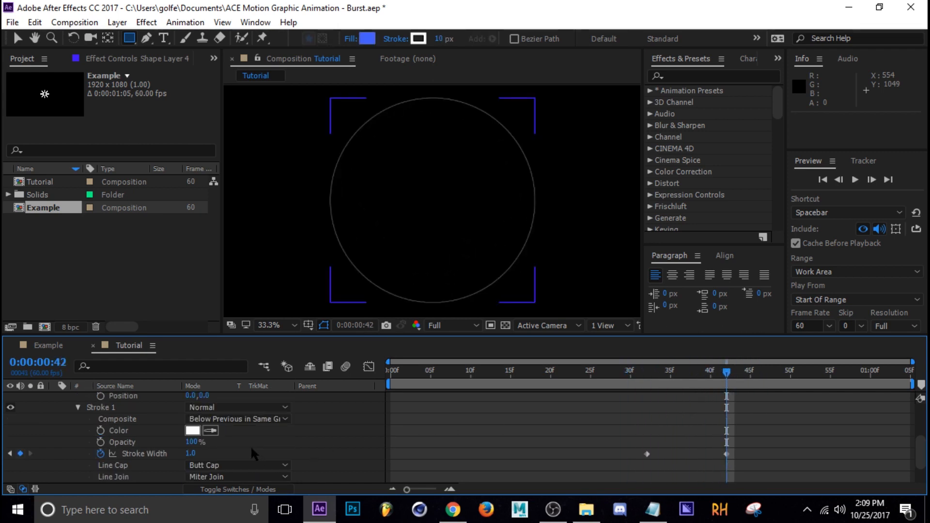
left_click_drag(189, 457, 162, 456)
left_click(679, 417)
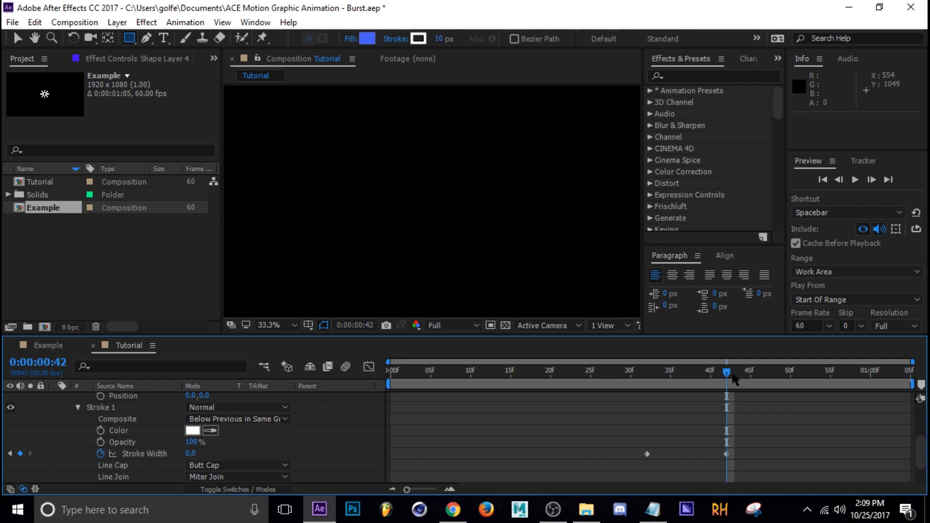
Step: Reveal only the circle layer's keyframed properties and apply Easy Ease to all size and stroke width keyframes
mouse_move(728, 376)
left_mouse_down()
mouse_move(648, 385)
mouse_move(742, 391)
mouse_move(718, 379)
mouse_move(664, 385)
left_mouse_up()
scroll(672, 439, "up", 1)
scroll(672, 437, "up", 2)
left_click(667, 433)
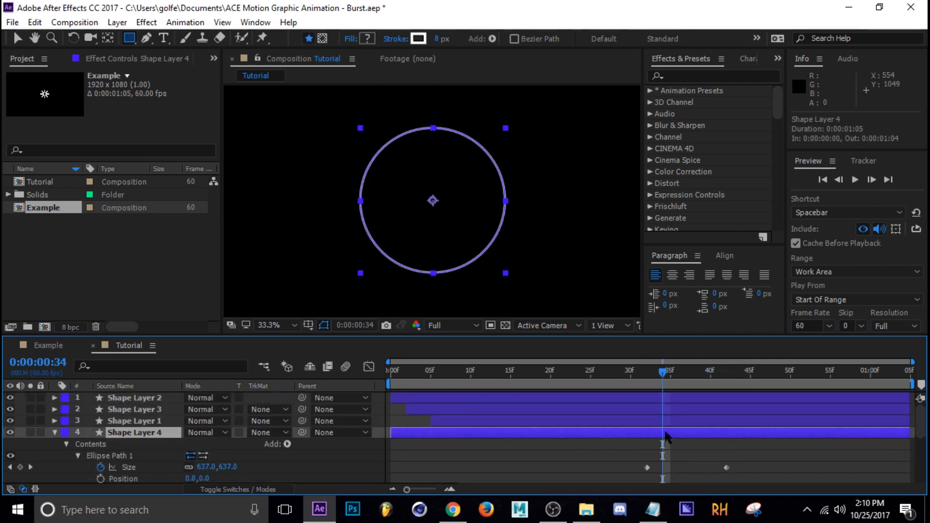
key("u")
left_click_drag(728, 440, 595, 463)
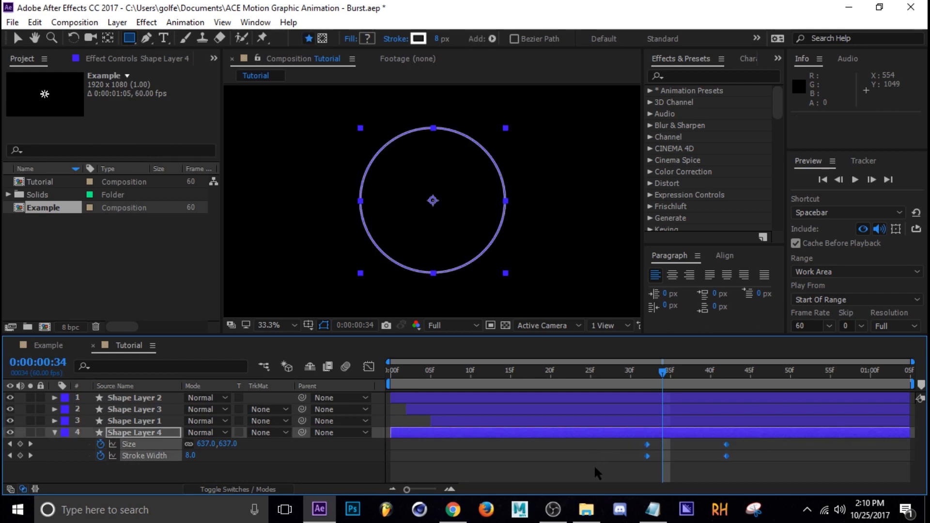
key("F9")
Step: Reshape the circle's size and stroke width speed curves to start fast and slow down gradually, and collapse the layer at frame 32
left_click(369, 367)
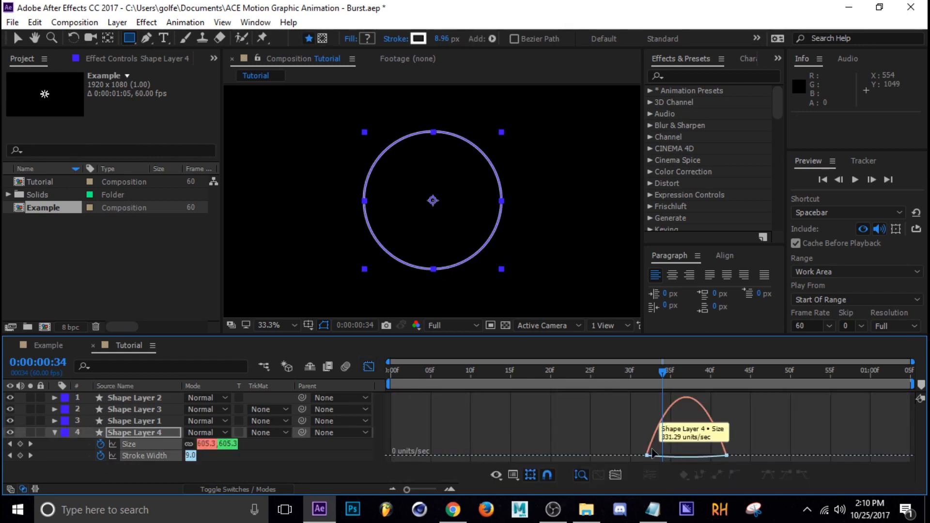
left_click_drag(760, 444, 634, 454)
left_click_drag(713, 453, 658, 457)
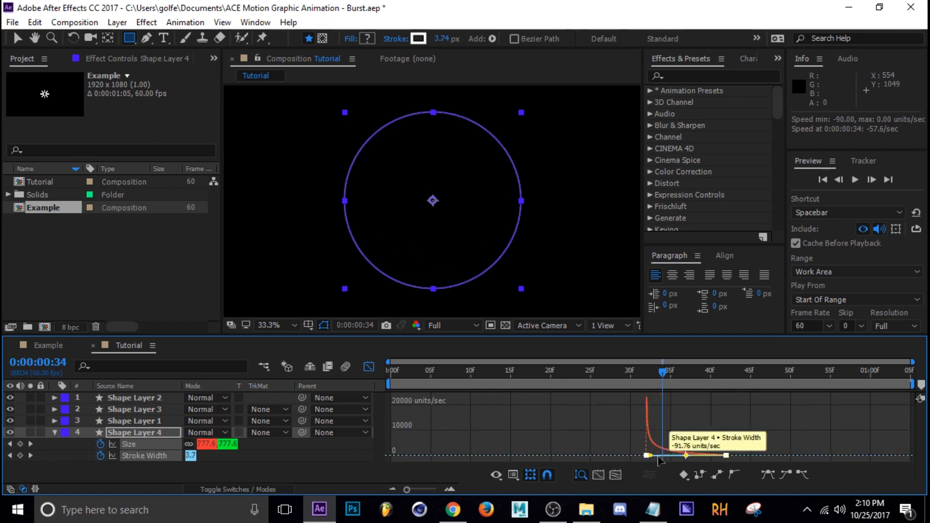
left_click(369, 367)
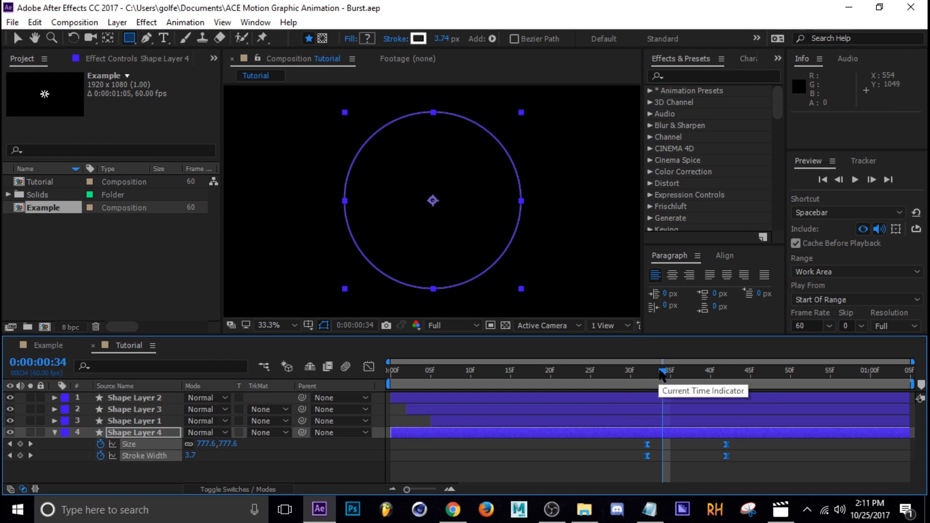
mouse_move(662, 372)
left_mouse_down()
mouse_move(631, 381)
mouse_move(640, 383)
left_mouse_up()
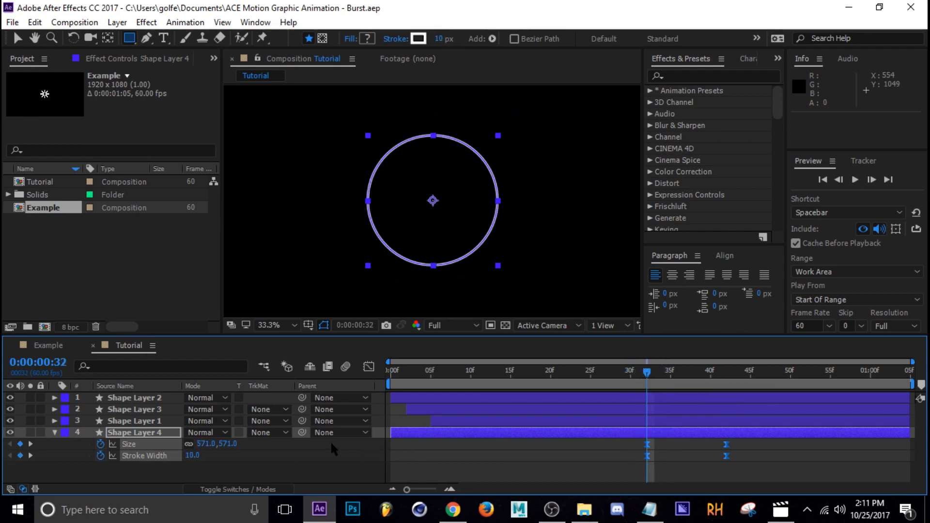
left_click(55, 433)
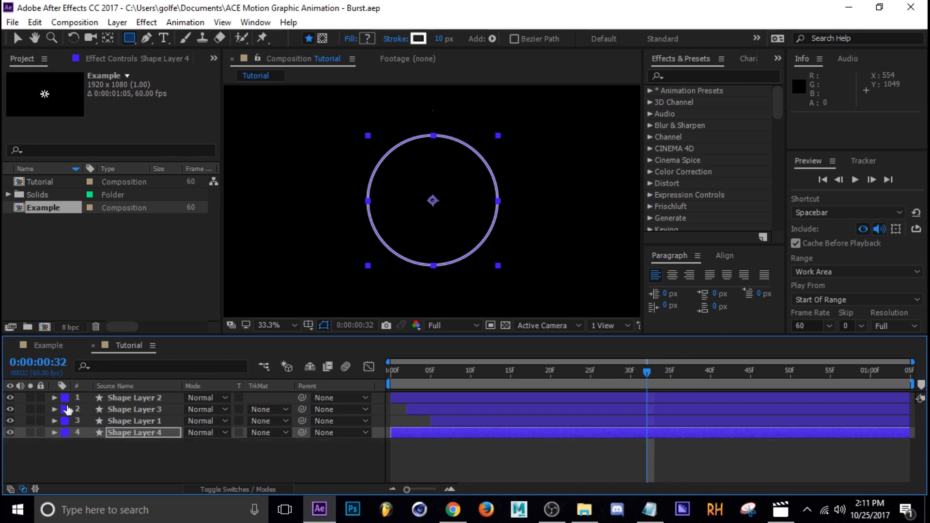
Step: Examine the layer label colours and burst timing in the Example composition, and return to the Tutorial composition at frame 13
left_click(53, 345)
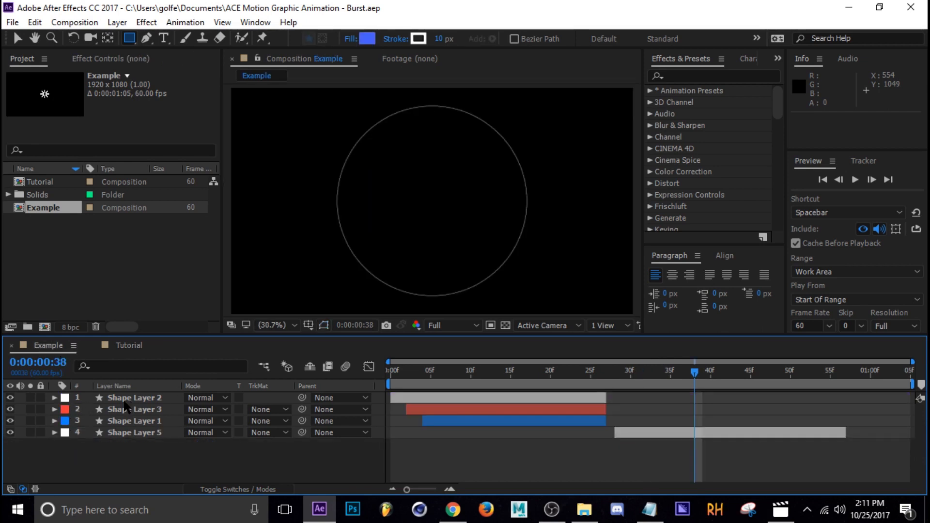
mouse_move(429, 375)
left_mouse_down()
mouse_move(438, 375)
mouse_move(423, 376)
left_mouse_up()
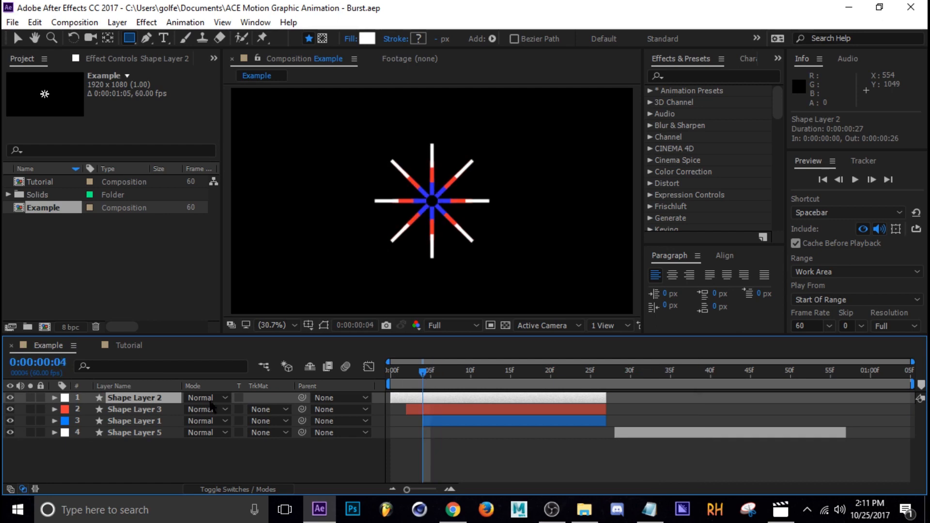
left_click(125, 410)
left_click(136, 423)
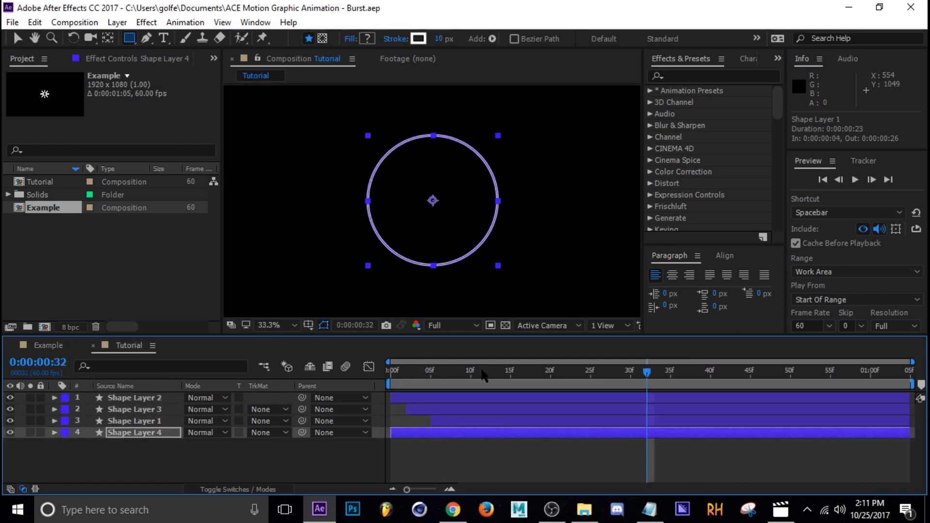
left_click_drag(484, 375, 495, 374)
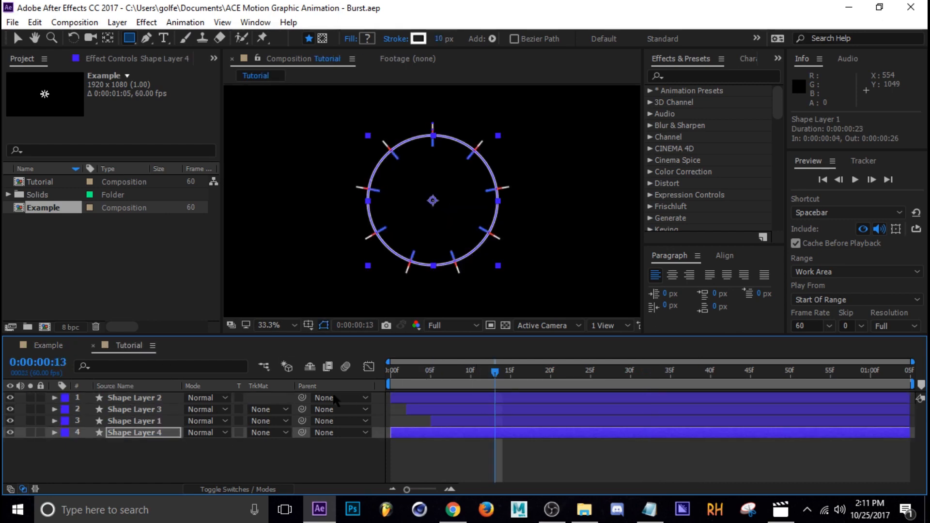
Step: Review the available layer label colours and the label defaults in the preferences
left_click(65, 397)
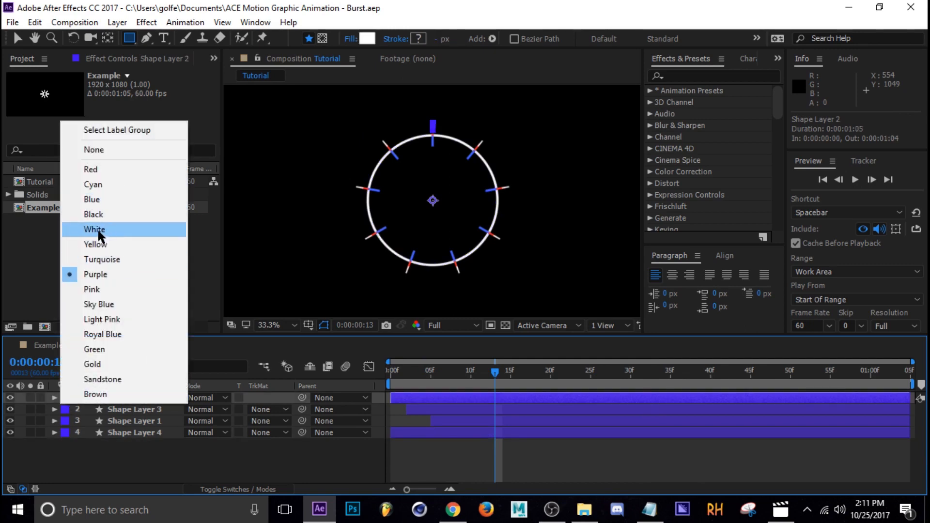
left_click(118, 446)
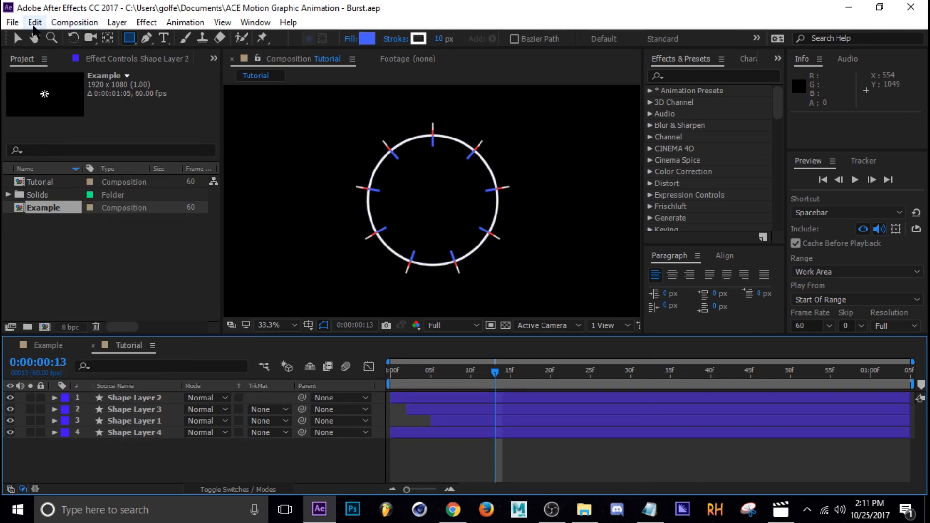
left_click(35, 22)
mouse_move(103, 406)
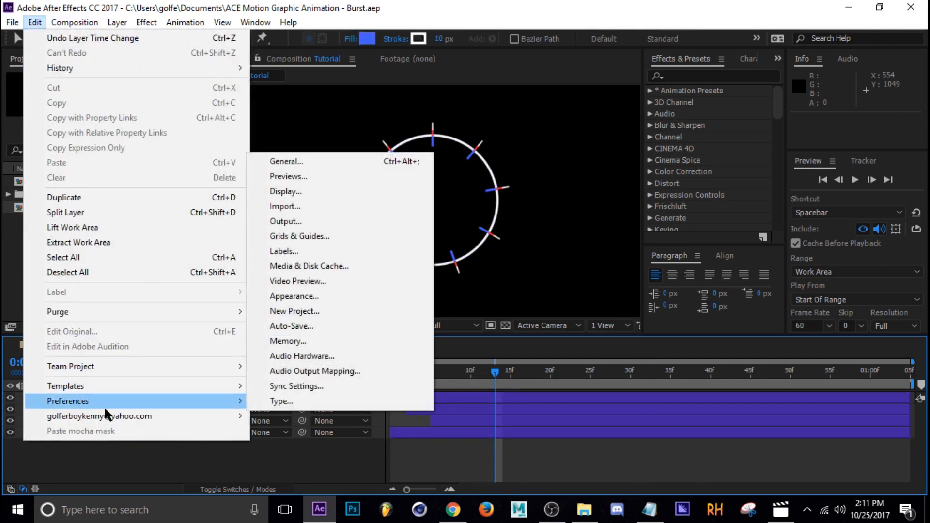
left_click(327, 251)
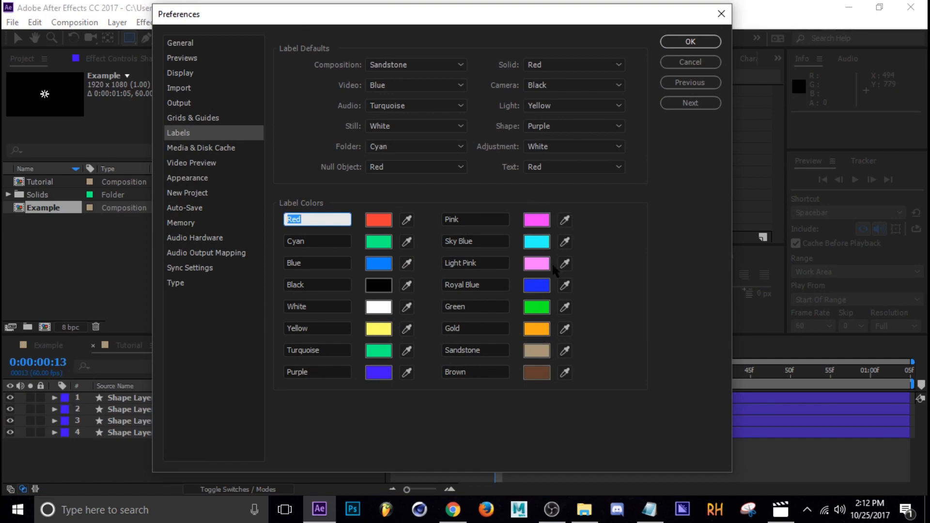
left_click(690, 41)
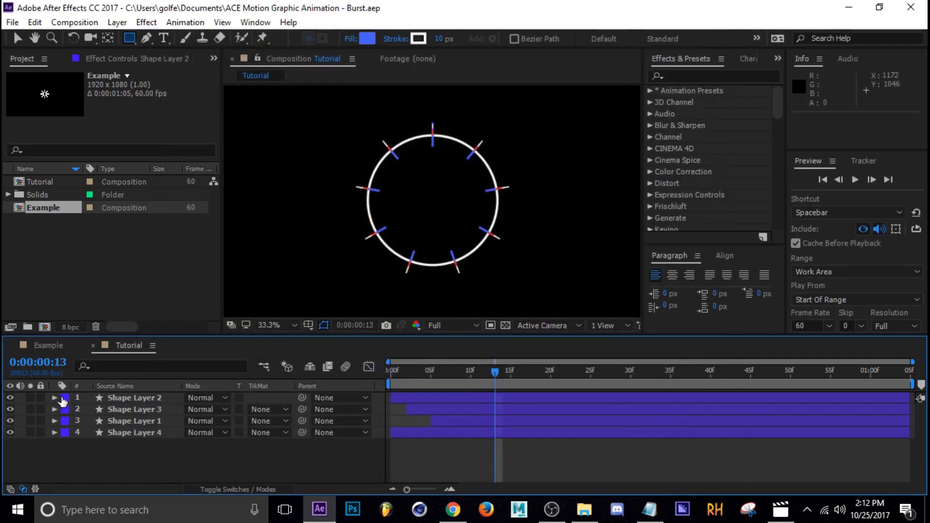
Step: Set the label colour of Shape Layer 2 to White
left_click(63, 398)
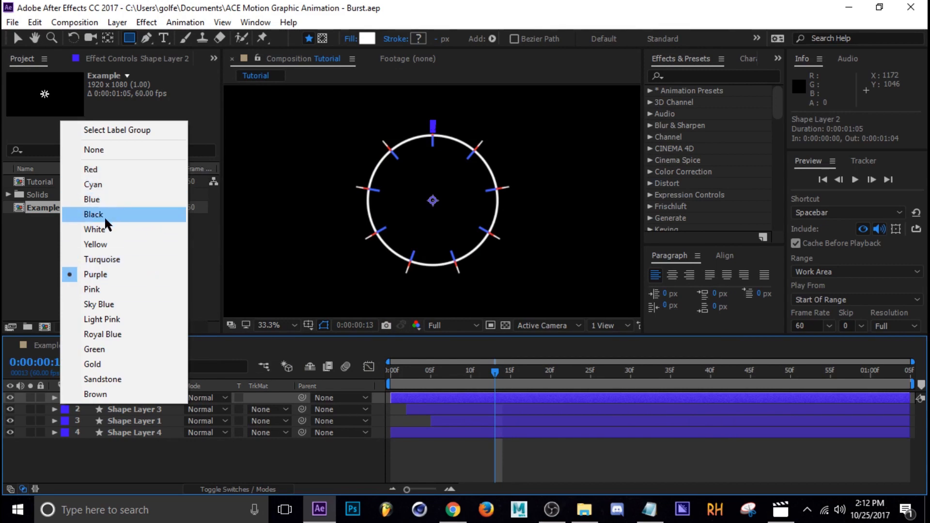
left_click(97, 229)
Step: Trim the start of the circle layer, Shape Layer 4, to frame 32 and preview the result
mouse_move(452, 381)
left_mouse_down()
mouse_move(420, 383)
mouse_move(617, 383)
mouse_move(543, 383)
mouse_move(631, 392)
mouse_move(646, 378)
left_mouse_up()
left_click(455, 457)
left_click(638, 432)
key("u")
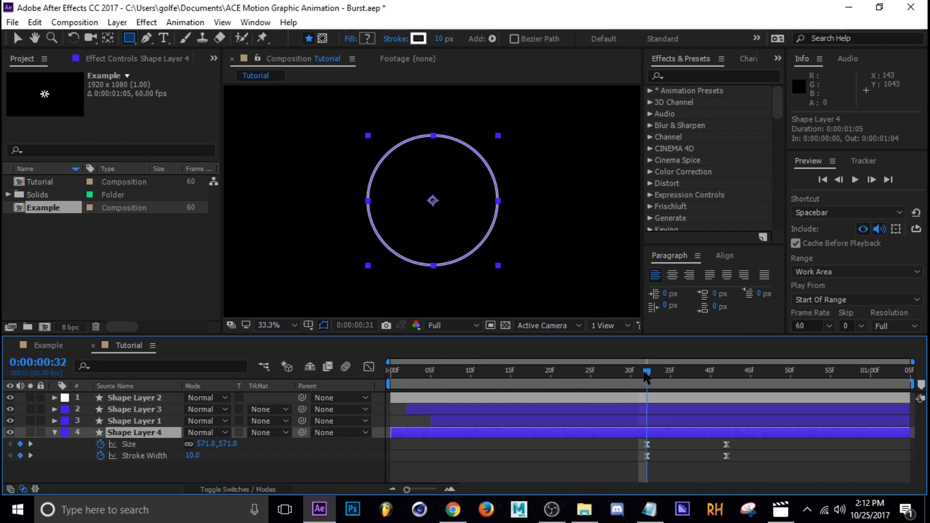
key("alt+bracketleft")
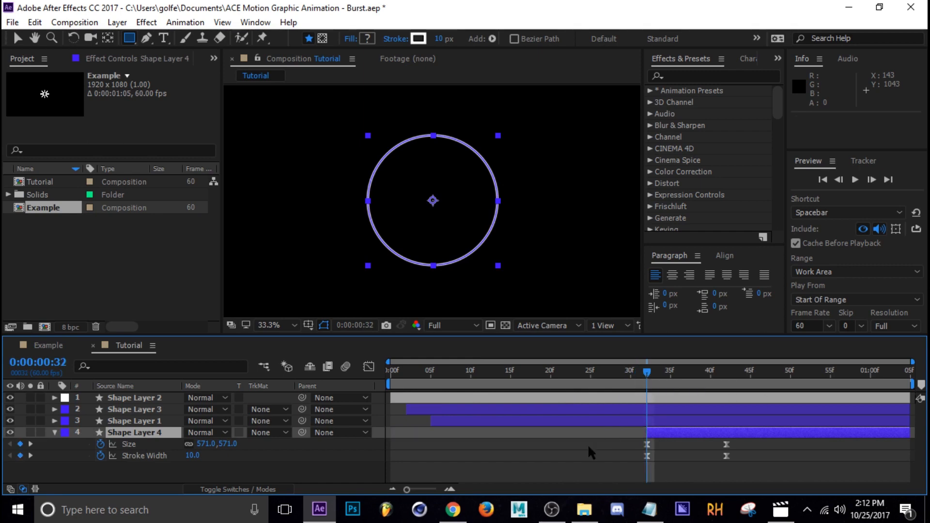
left_click(601, 440)
key("space")
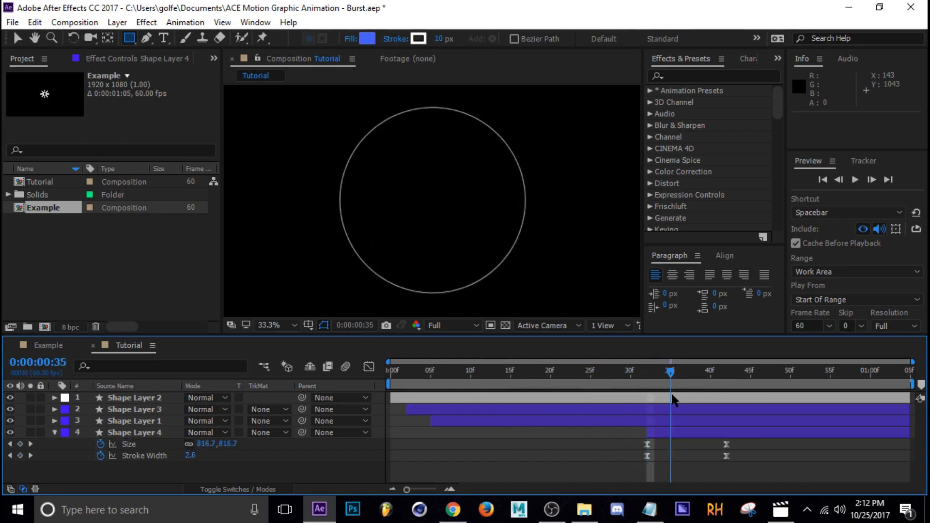
key("space")
Step: Expand the circle layer, collapse its ellipse path and stroke groups, and reveal its transform properties
left_click(658, 429)
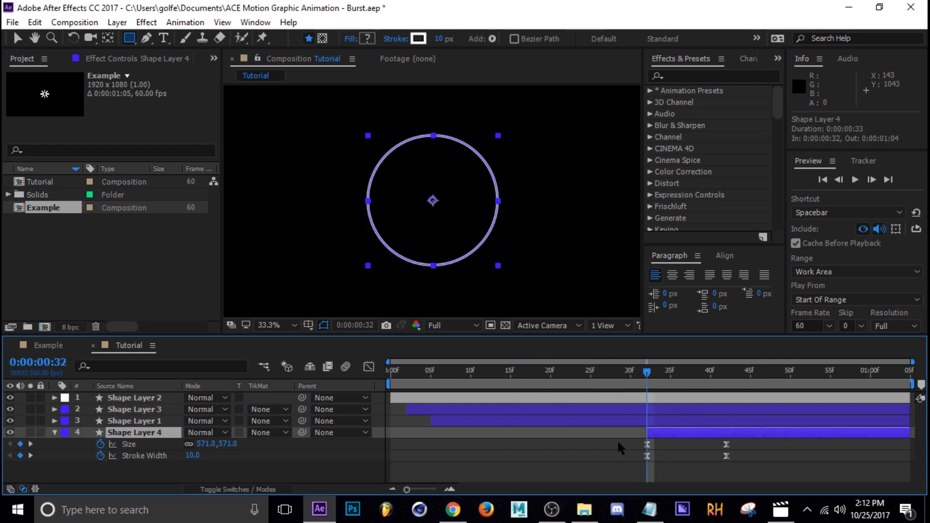
left_click(54, 432)
left_click(54, 432)
scroll(130, 458, "down", 5)
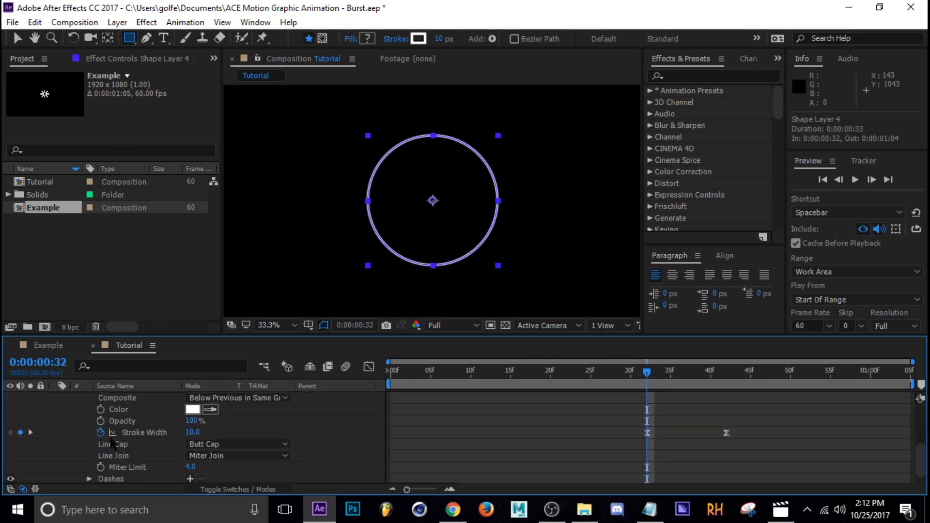
scroll(130, 458, "up", 5)
left_click(77, 443)
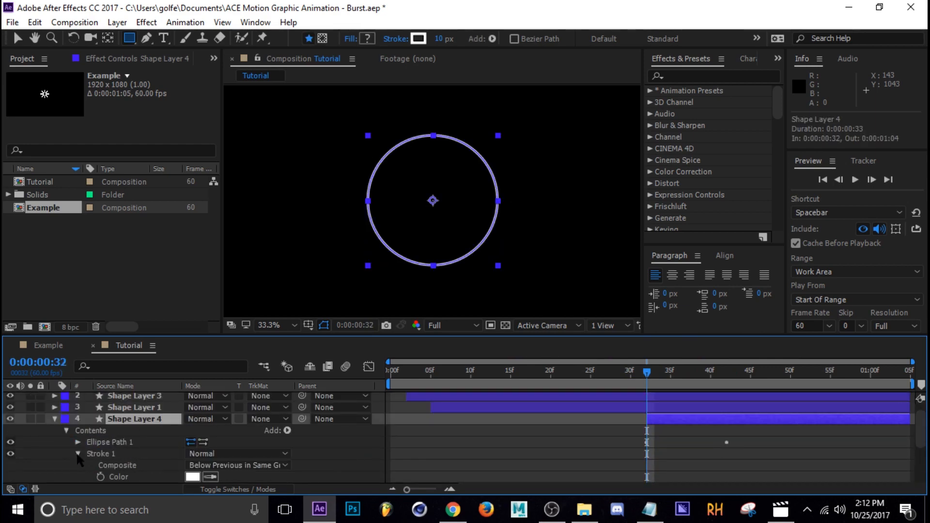
scroll(97, 456, "up", 1)
left_click(60, 477)
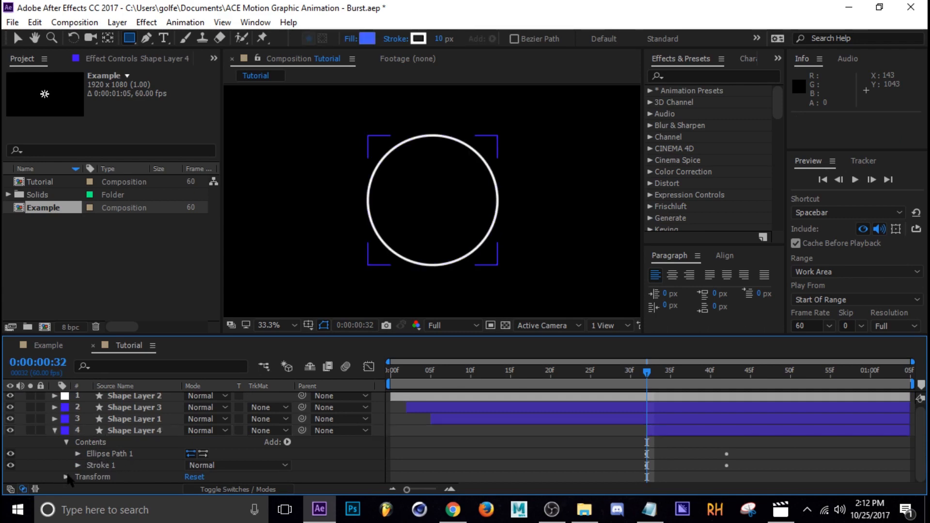
left_click(66, 477)
scroll(72, 465, "down", 3)
Step: Keyframe the circle layer's scale at 100% on frame 42 and at a smaller scale on frame 32
left_click(90, 455)
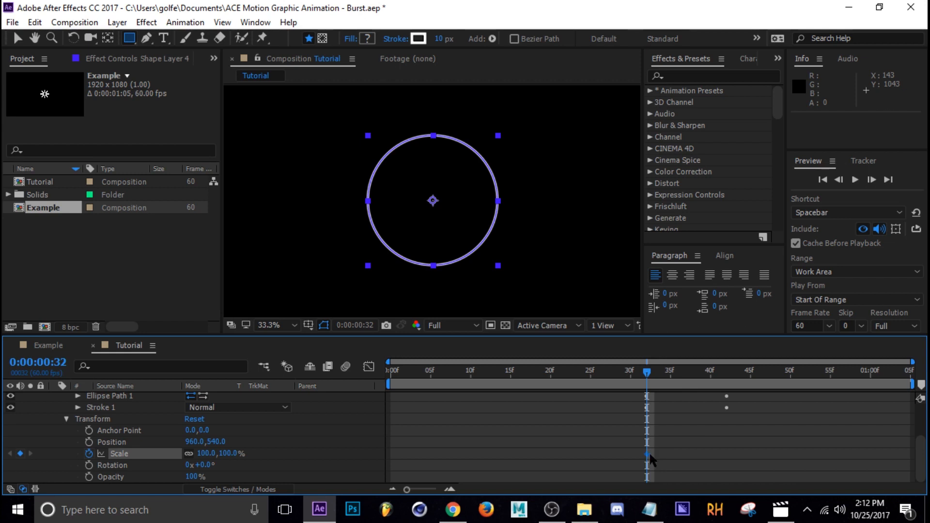
left_click_drag(650, 455, 733, 459)
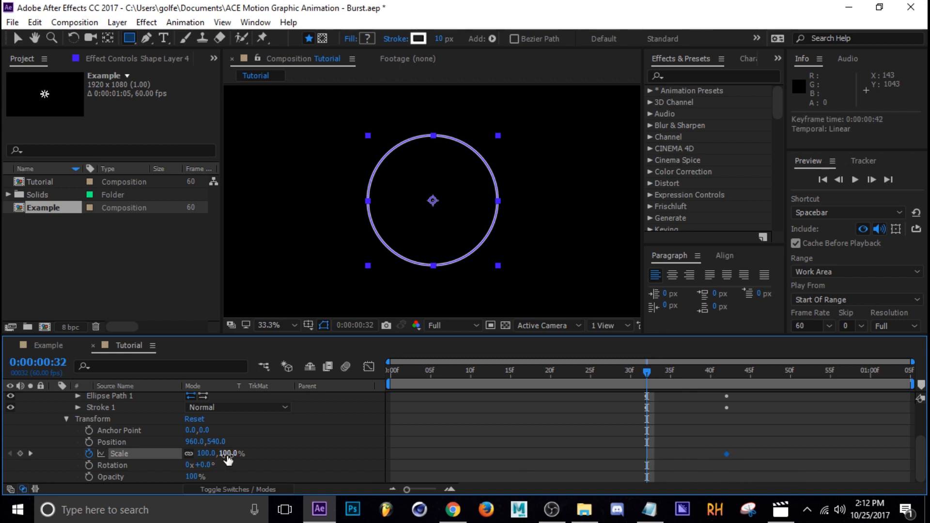
left_click_drag(229, 459, 213, 463)
Step: Apply Easy Ease to both scale keyframes of the circle layer
left_click_drag(654, 375, 735, 377)
left_click_drag(749, 443, 617, 466)
key("F9")
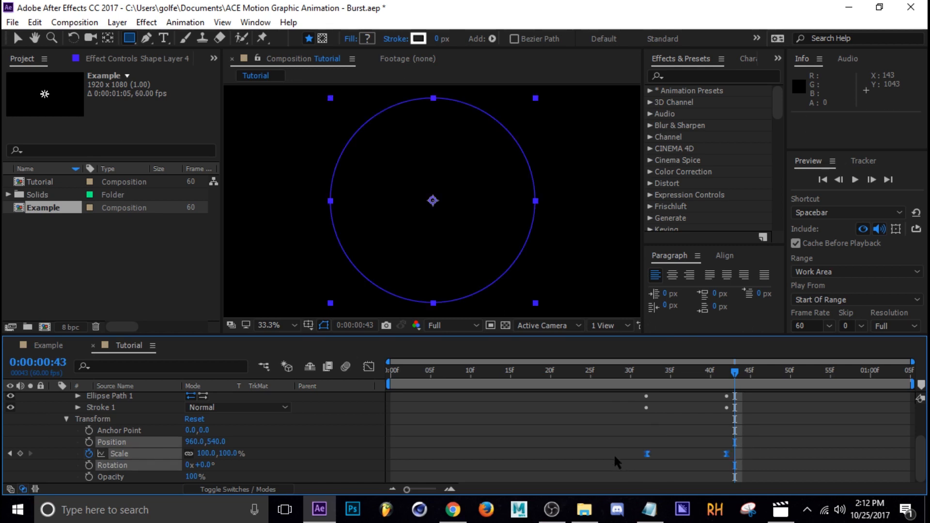
Step: Reshape the circle's scale speed curve to start fast and slow down gradually, and collapse the layer
left_click(372, 366)
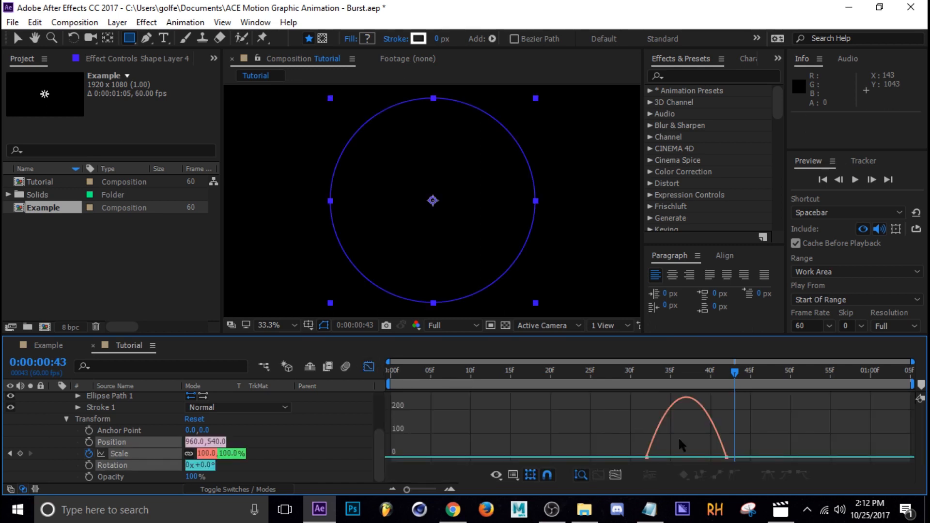
left_click(649, 459)
left_click_drag(660, 458, 686, 458)
scroll(347, 439, "up", 3)
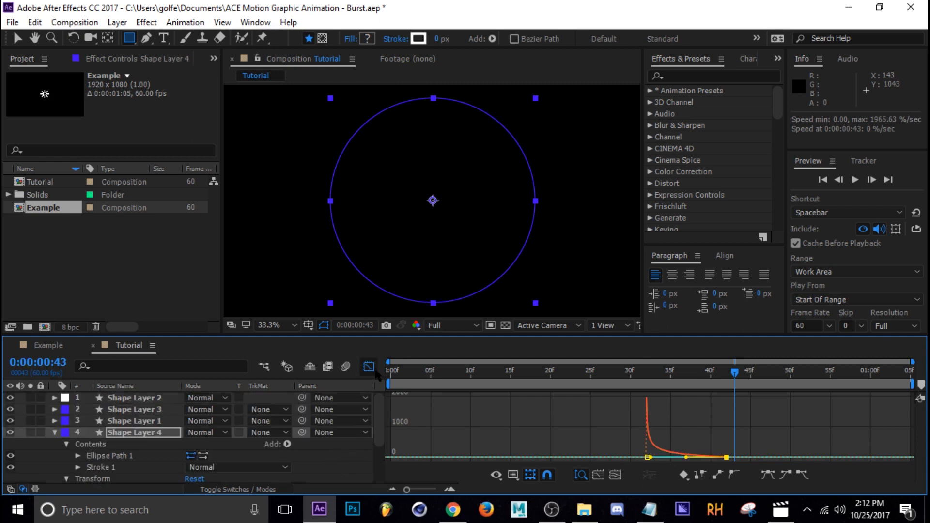
left_click(368, 368)
left_click(55, 432)
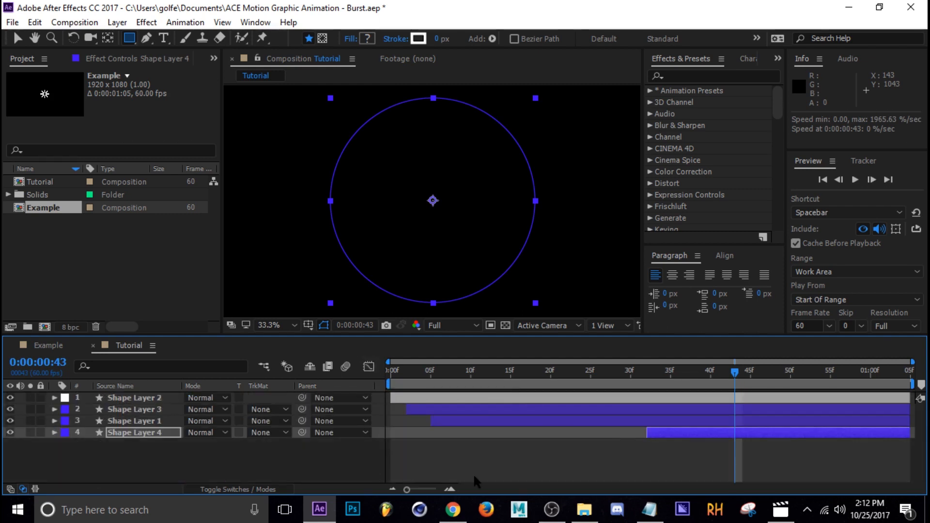
left_click(60, 449)
Step: Reveal the circle layer's keyframed properties, move all the end keyframes to about 0:00:01:01, and preview the slower expansion
left_click_drag(544, 378, 670, 430)
left_click(671, 433)
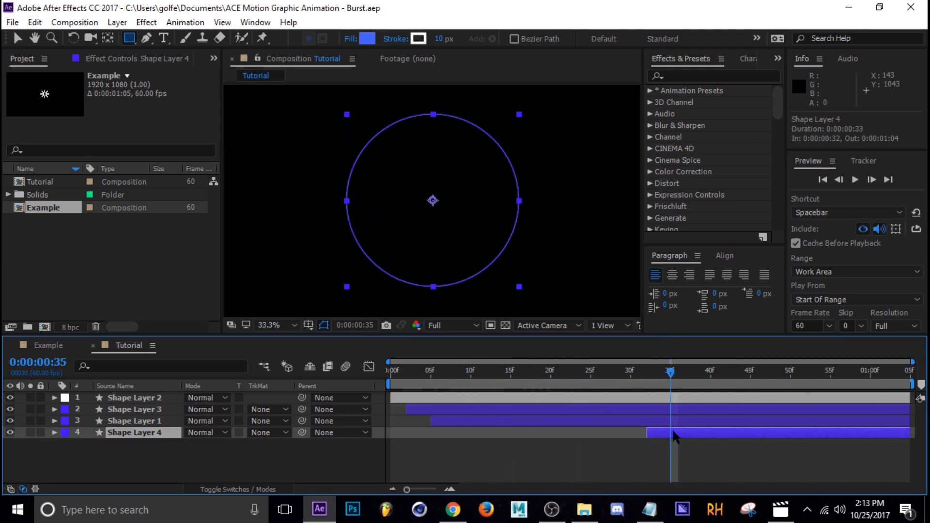
key("u")
left_click_drag(724, 466, 878, 466)
left_click(825, 458)
key("space")
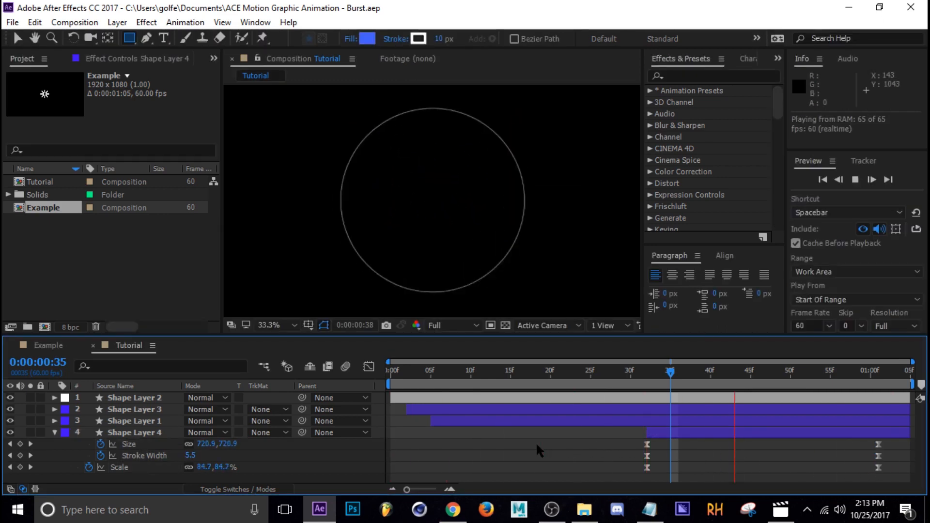